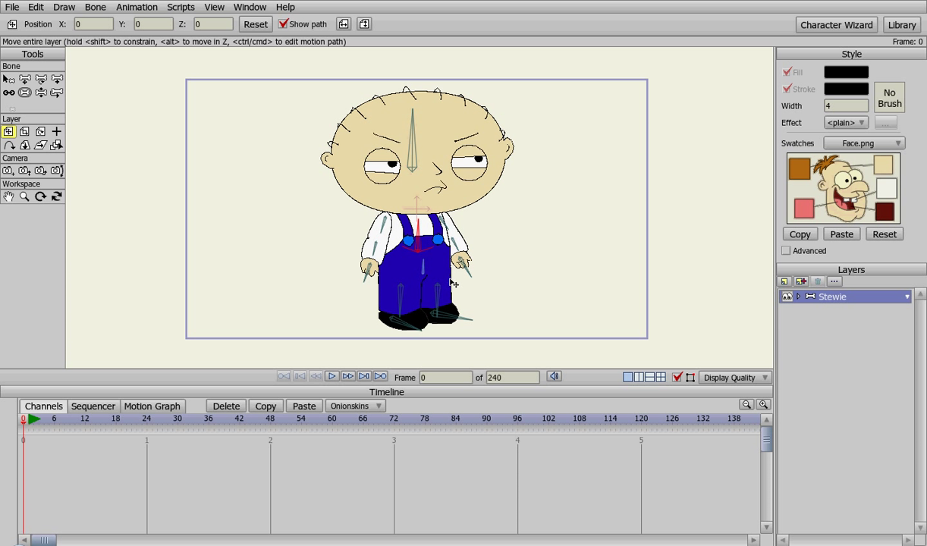
# Step: Position the Stewie layer off the canvas's left side at frame 1 and off its right side at frame 120
pyautogui.click(27, 427)
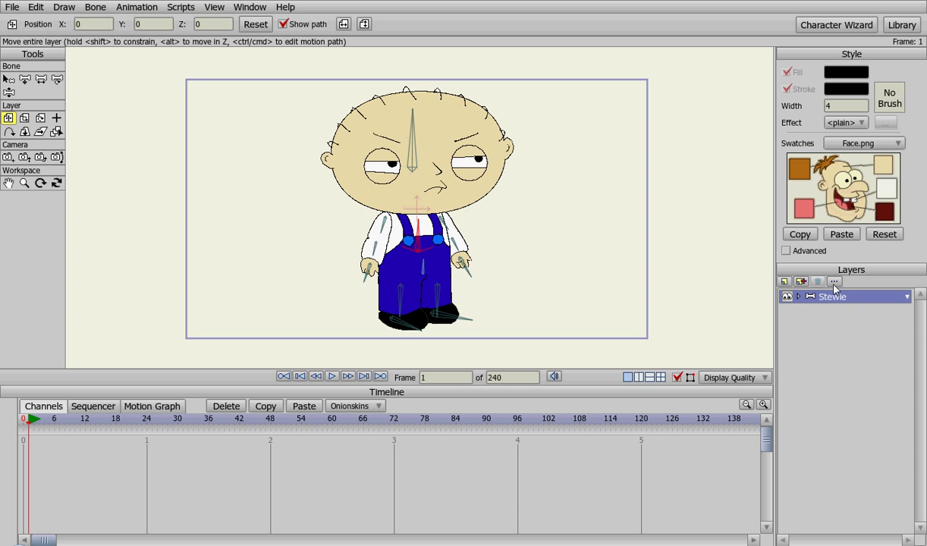
pyautogui.press('s')
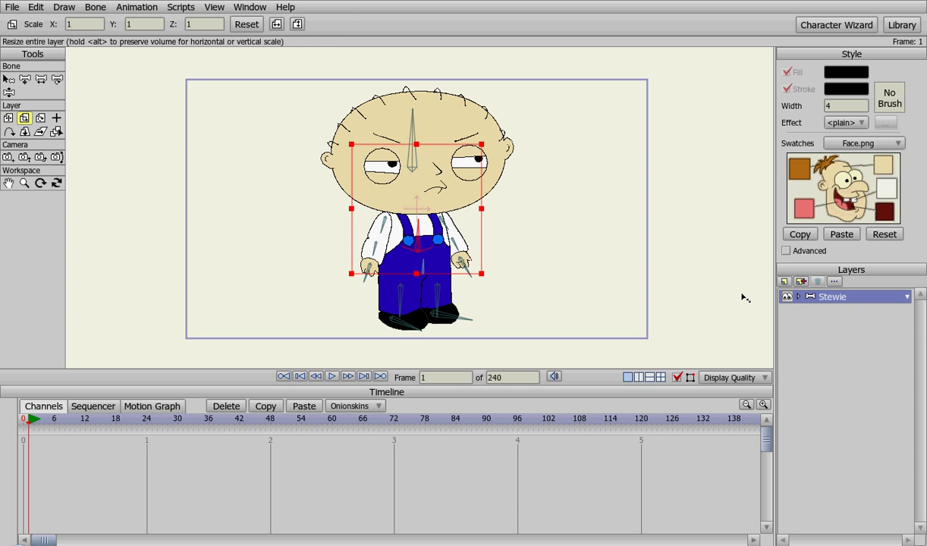
pyautogui.press('t')
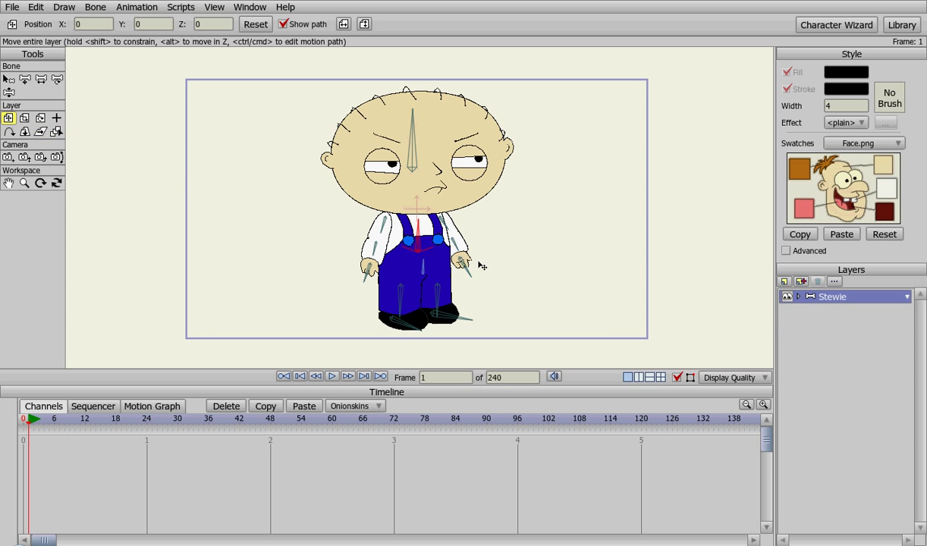
pyautogui.moveTo(414, 251); pyautogui.dragTo(85, 261)
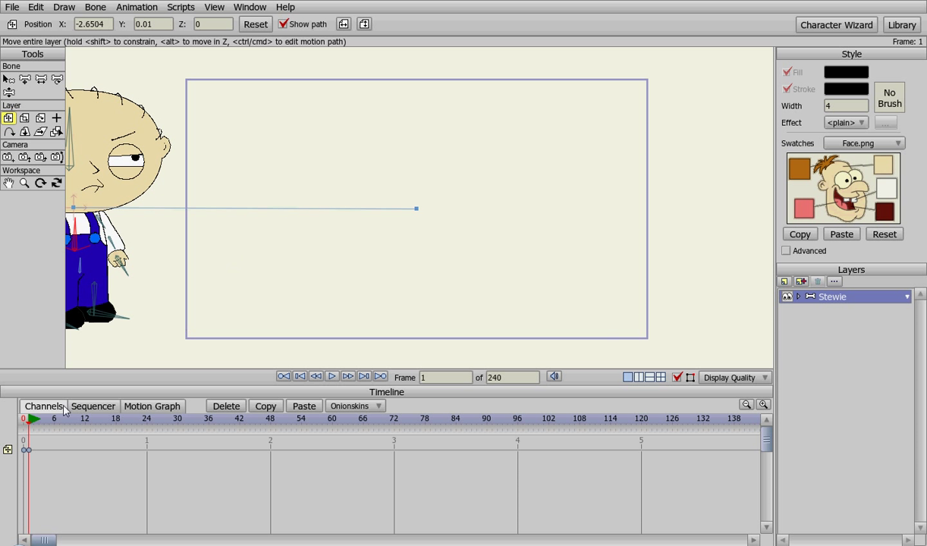
pyautogui.moveTo(31, 427); pyautogui.dragTo(641, 429)
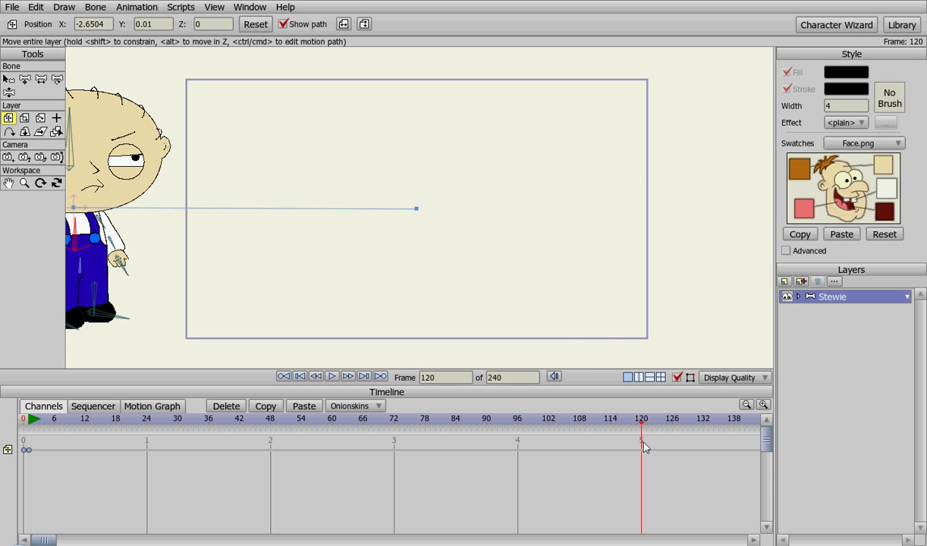
pyautogui.moveTo(116, 258); pyautogui.dragTo(761, 239)
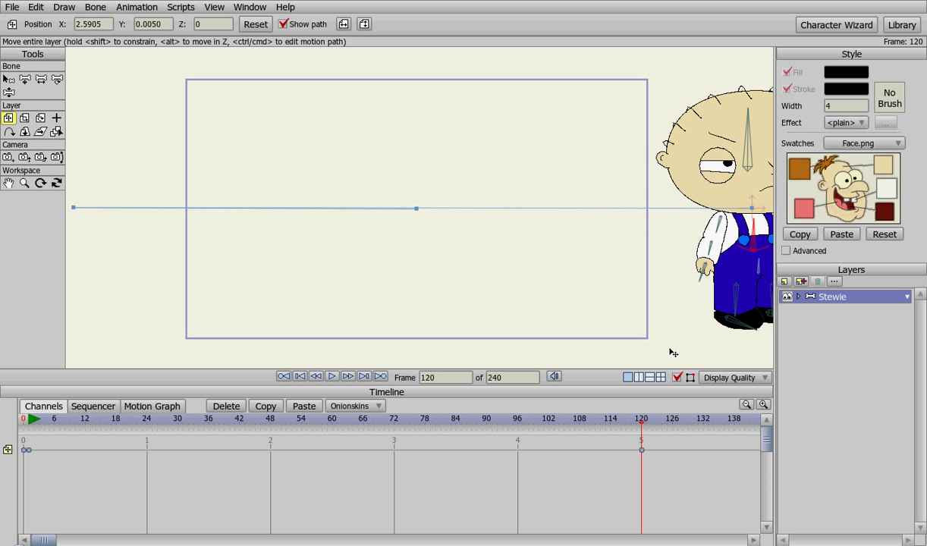
# Step: Set the animation's last frame to 120 and play back the character's slide across the canvas
pyautogui.moveTo(638, 426); pyautogui.dragTo(4, 509)
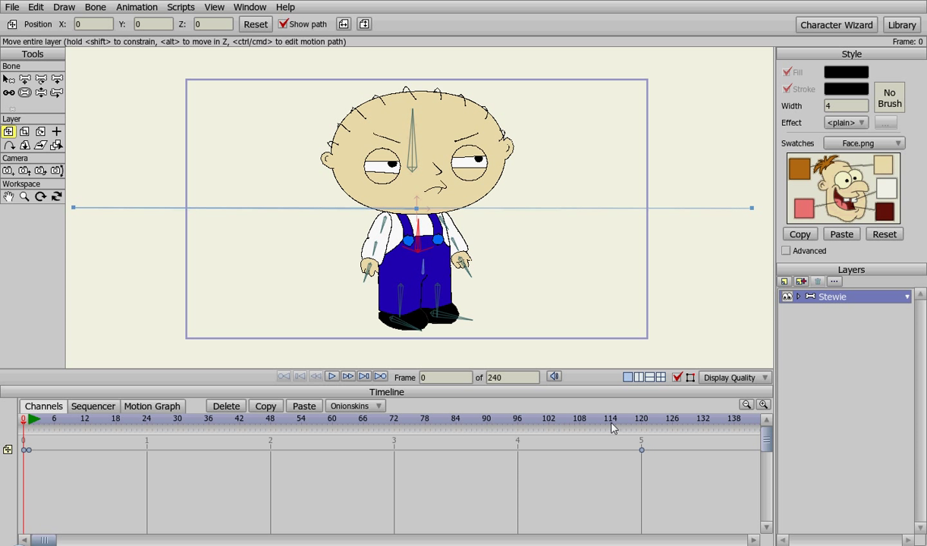
pyautogui.moveTo(509, 376); pyautogui.dragTo(481, 379)
pyautogui.write('120')
pyautogui.press('Return')
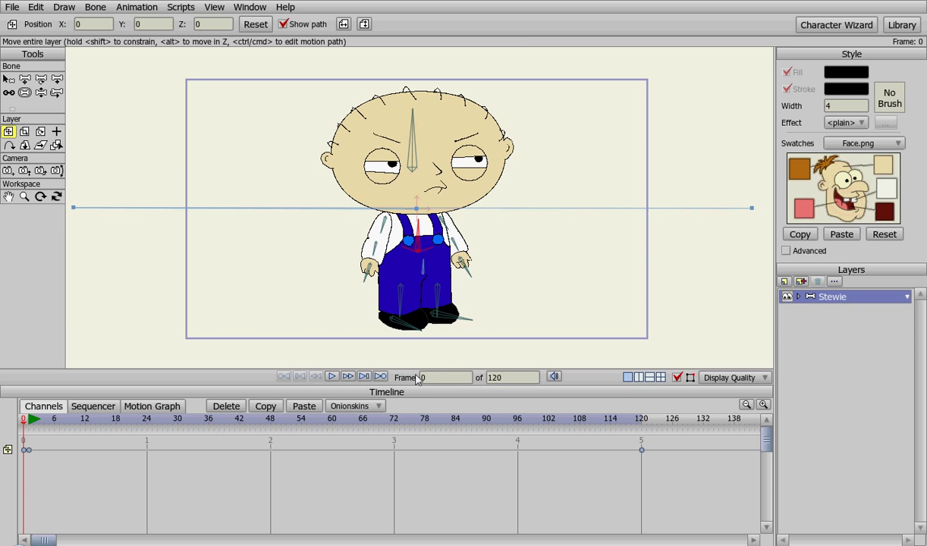
pyautogui.click(331, 377)
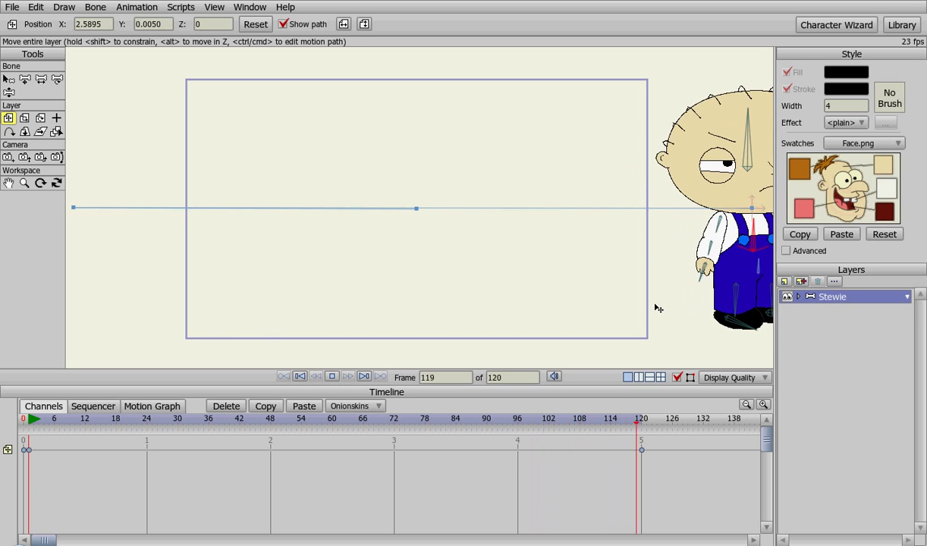
pyautogui.click(334, 377)
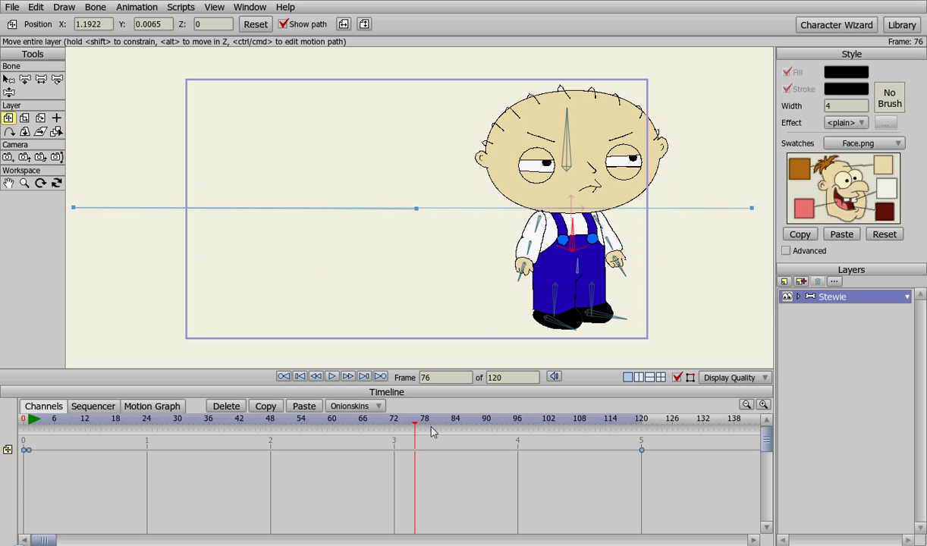
# Step: Manipulate the leg bones at frame 12 into a stride, with one leg swung back and the other forward
pyautogui.moveTo(418, 426); pyautogui.dragTo(32, 436)
pyautogui.moveTo(310, 314); pyautogui.dragTo(427, 245)
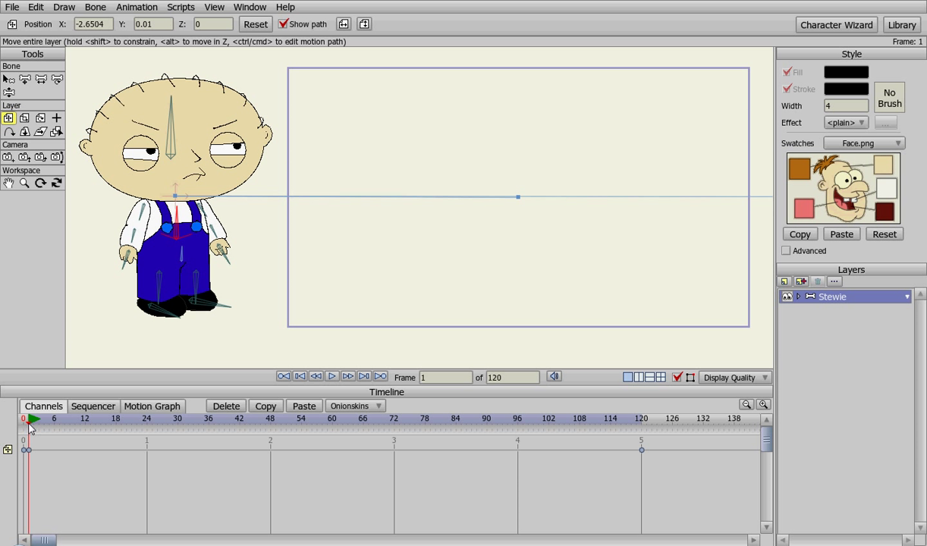
pyautogui.moveTo(29, 430); pyautogui.dragTo(85, 429)
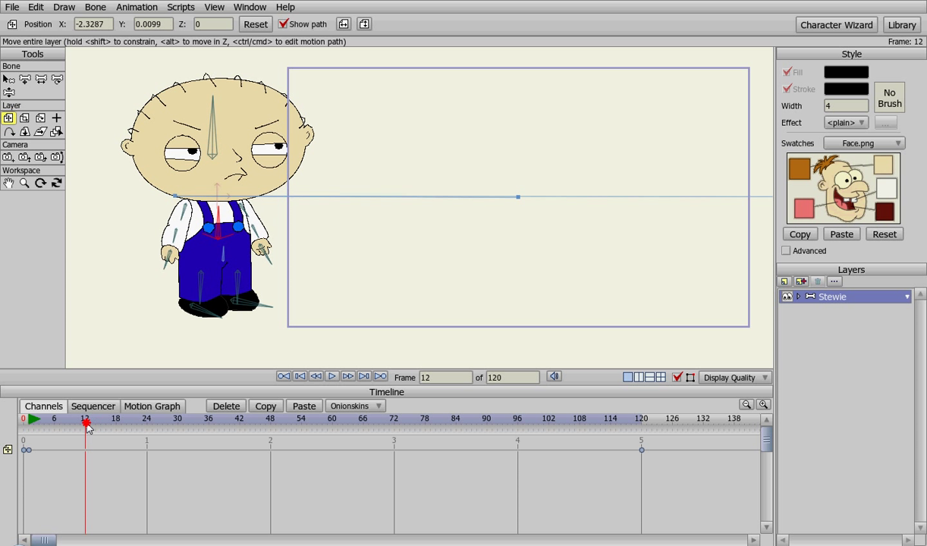
pyautogui.press('z')
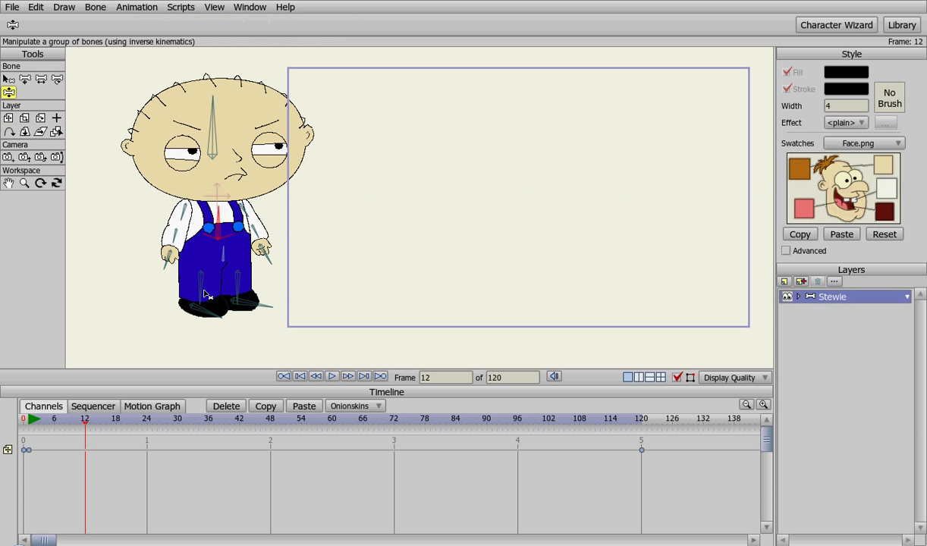
pyautogui.click(203, 294)
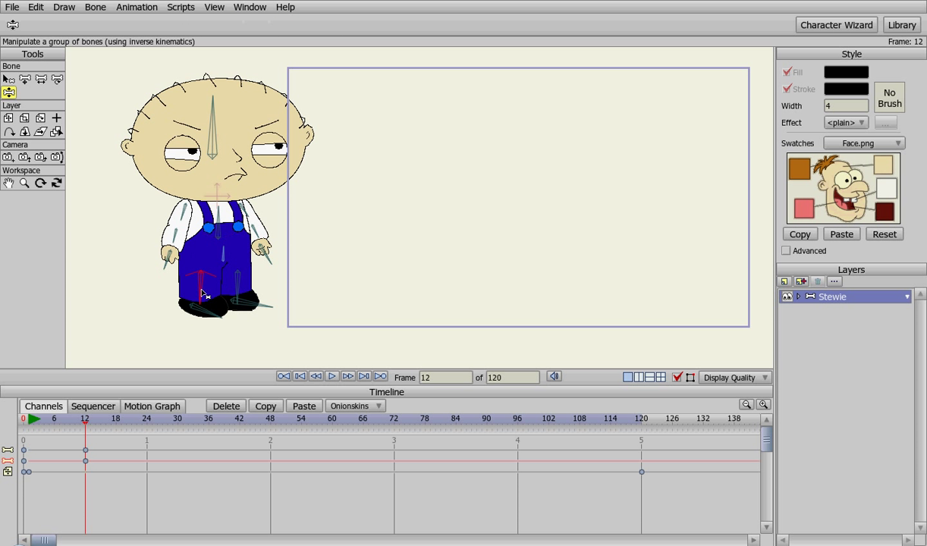
pyautogui.moveTo(206, 296); pyautogui.dragTo(246, 293)
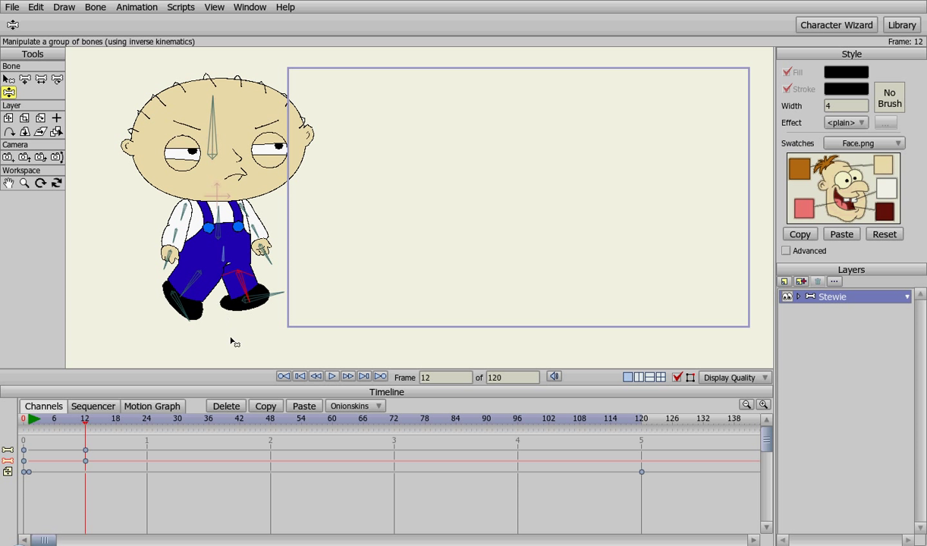
# Step: Bring the legs together into a crossing pose at frame 24 and key the standing leg pose at frame 1
pyautogui.moveTo(87, 429); pyautogui.dragTo(147, 428)
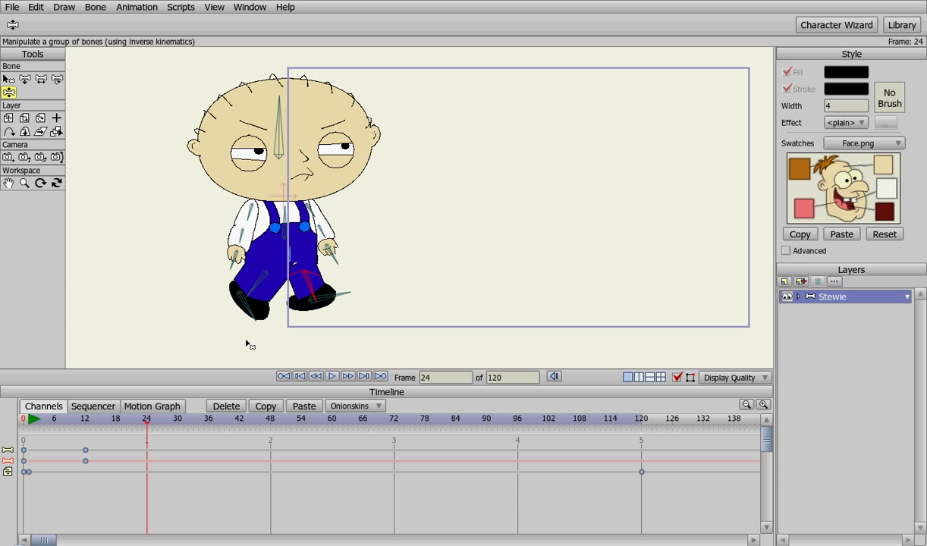
pyautogui.moveTo(259, 291); pyautogui.dragTo(301, 299)
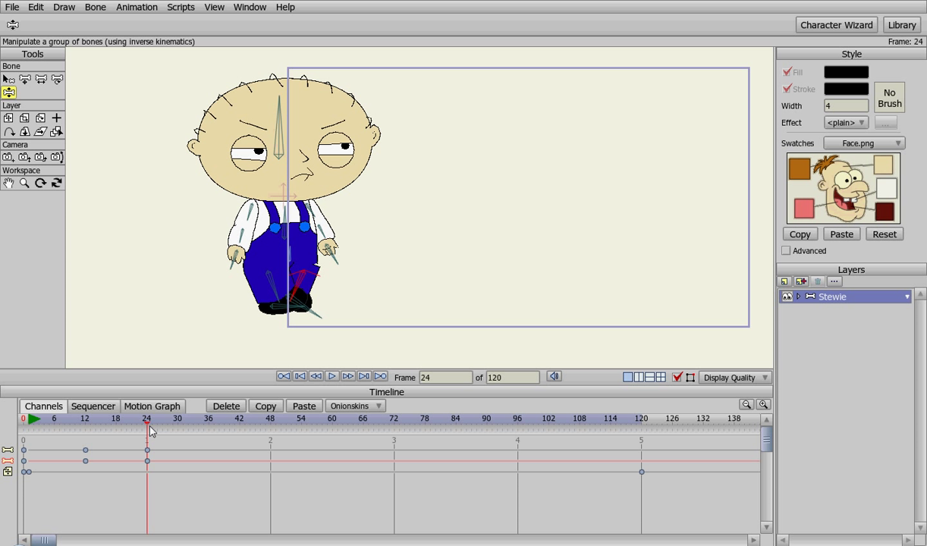
pyautogui.moveTo(150, 430); pyautogui.dragTo(30, 448)
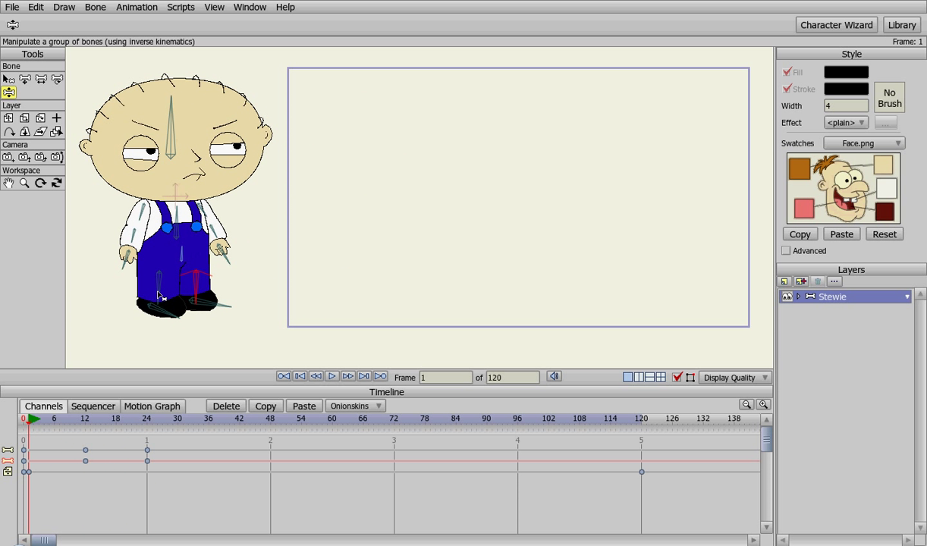
pyautogui.moveTo(197, 286); pyautogui.dragTo(201, 292)
# Step: Copy the leg keyframes from frames 1 to 24 and paste them at frames 30, 60 and 90
pyautogui.moveTo(172, 474)
pyautogui.mouseDown()
pyautogui.moveTo(25, 449)
pyautogui.moveTo(166, 464)
pyautogui.mouseUp()
pyautogui.click(267, 408)
pyautogui.moveTo(29, 423); pyautogui.dragTo(179, 428)
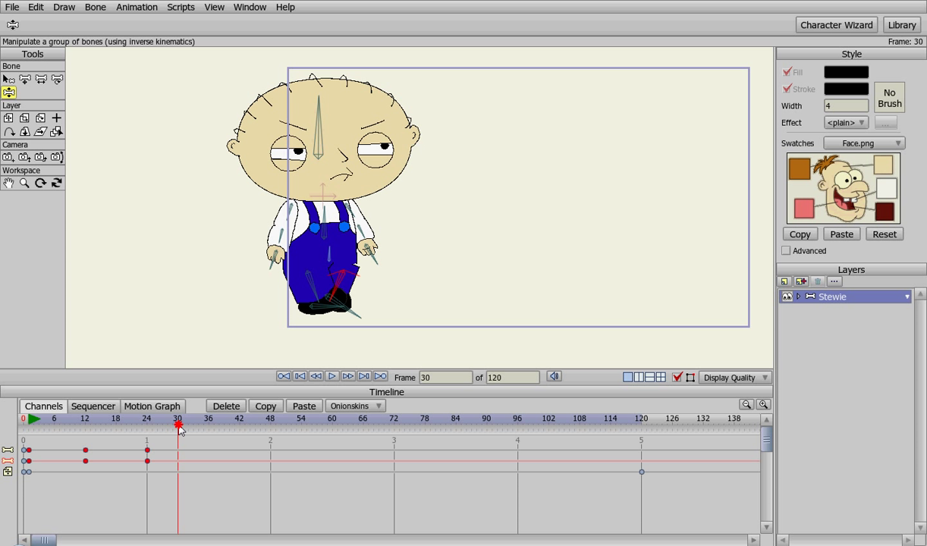
pyautogui.click(305, 408)
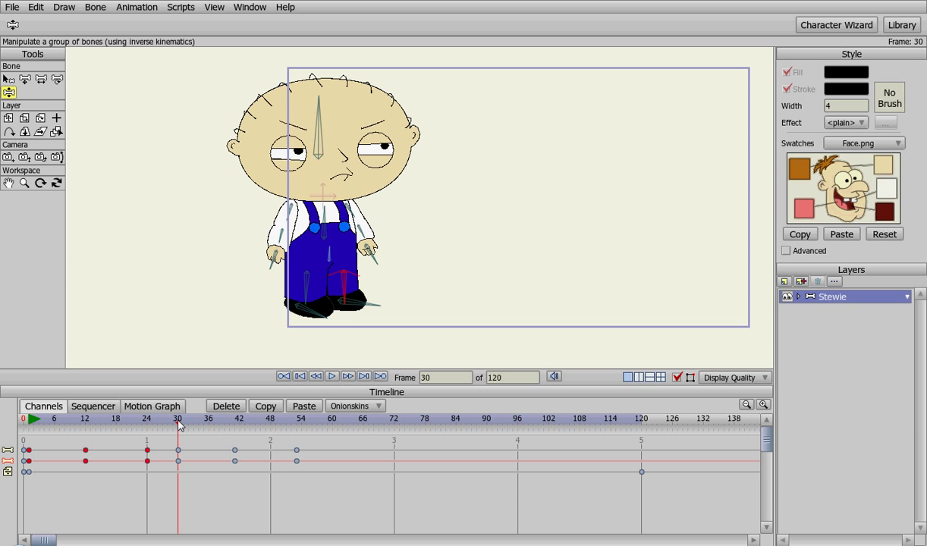
pyautogui.moveTo(179, 436); pyautogui.dragTo(333, 450)
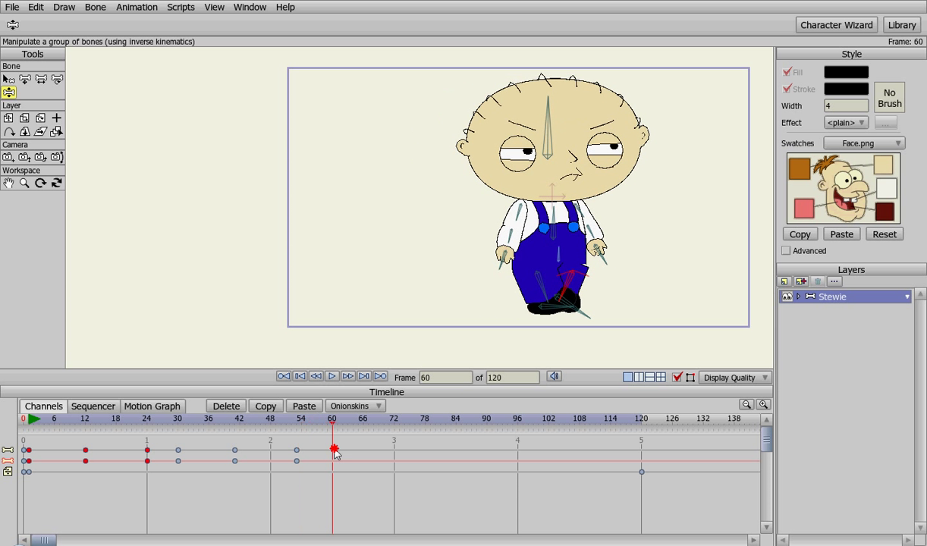
pyautogui.click(302, 408)
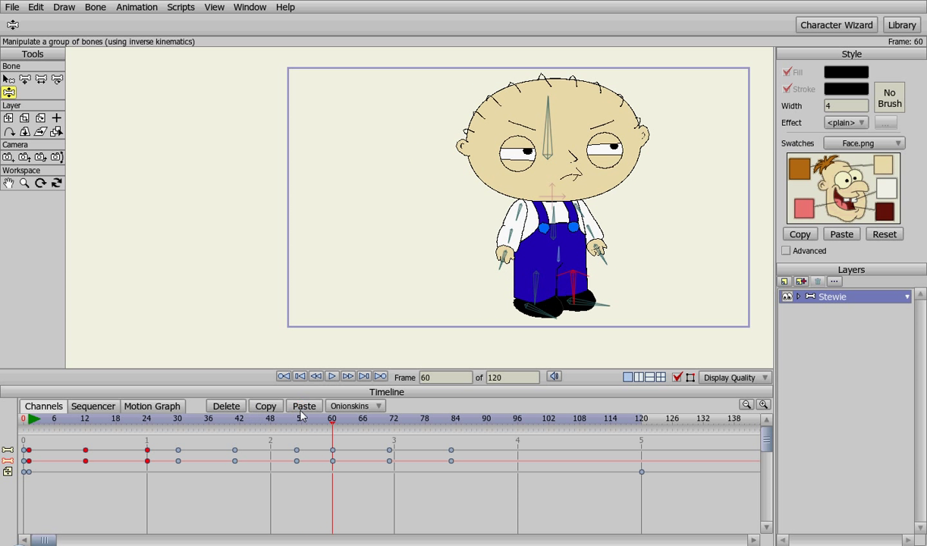
pyautogui.moveTo(327, 417); pyautogui.dragTo(489, 428)
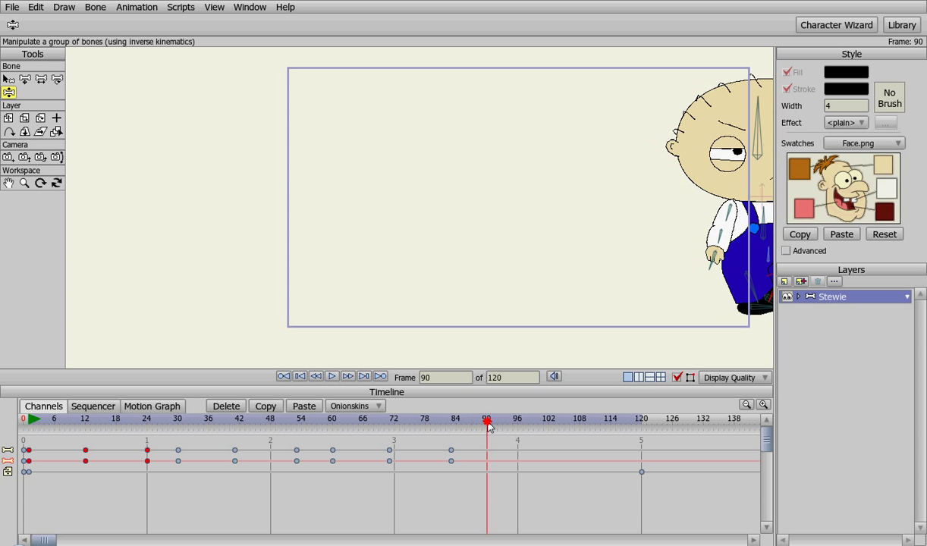
pyautogui.click(307, 409)
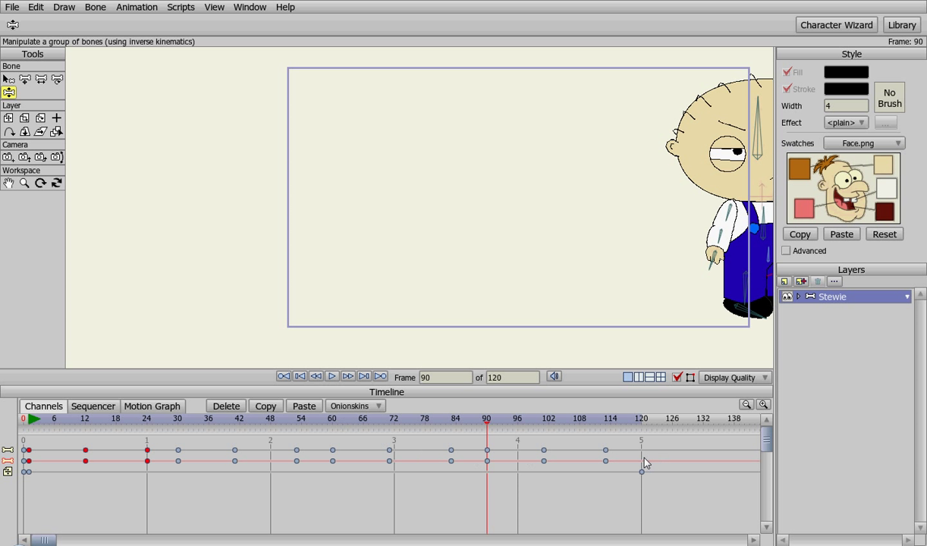
# Step: Rewind and play back the animation to check the repeating leg movement
pyautogui.moveTo(465, 413); pyautogui.dragTo(86, 449)
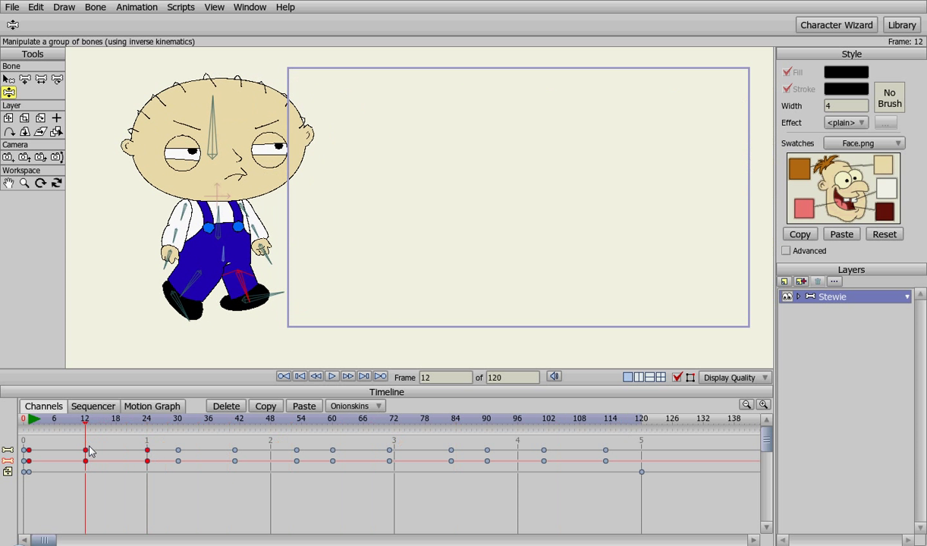
pyautogui.click(284, 377)
pyautogui.click(332, 377)
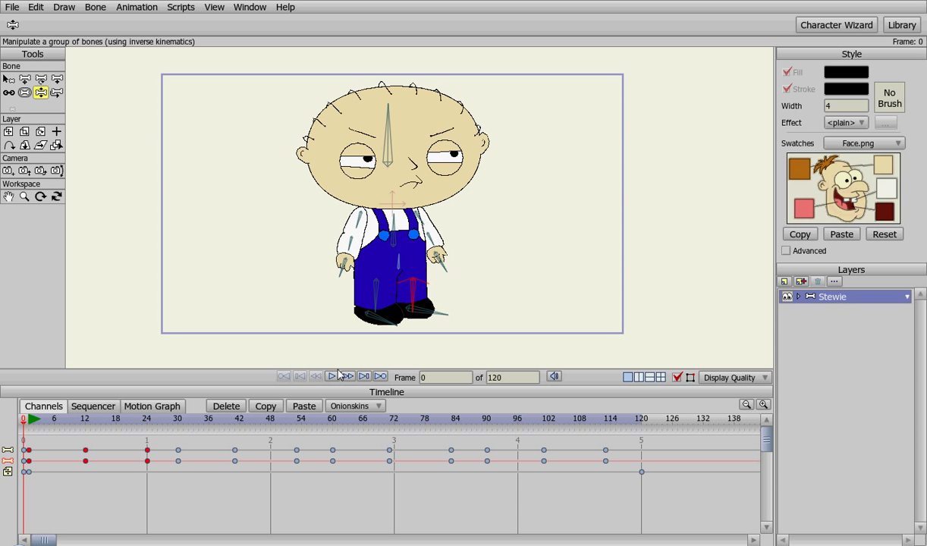
pyautogui.click(334, 376)
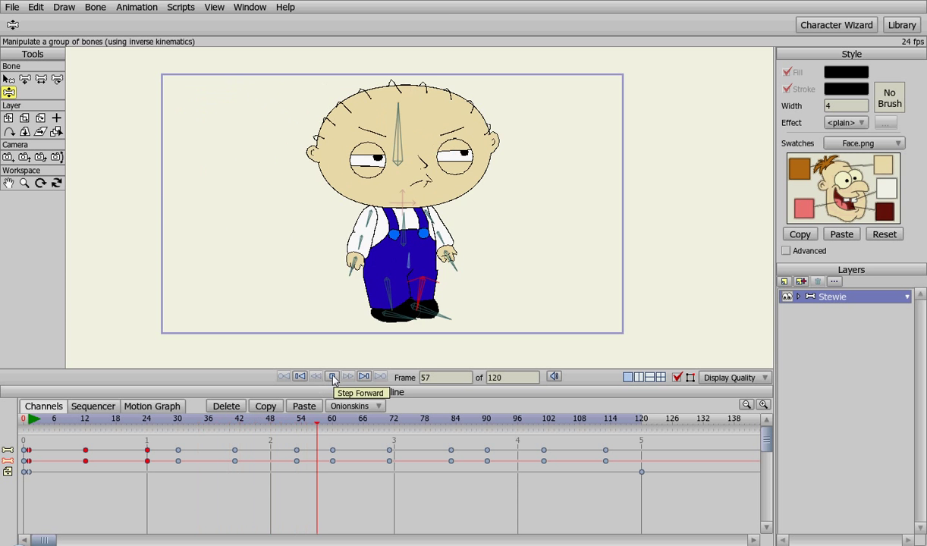
pyautogui.click(332, 377)
# Step: Swing both arm bones outward from the body at frame 24
pyautogui.moveTo(338, 414); pyautogui.dragTo(148, 429)
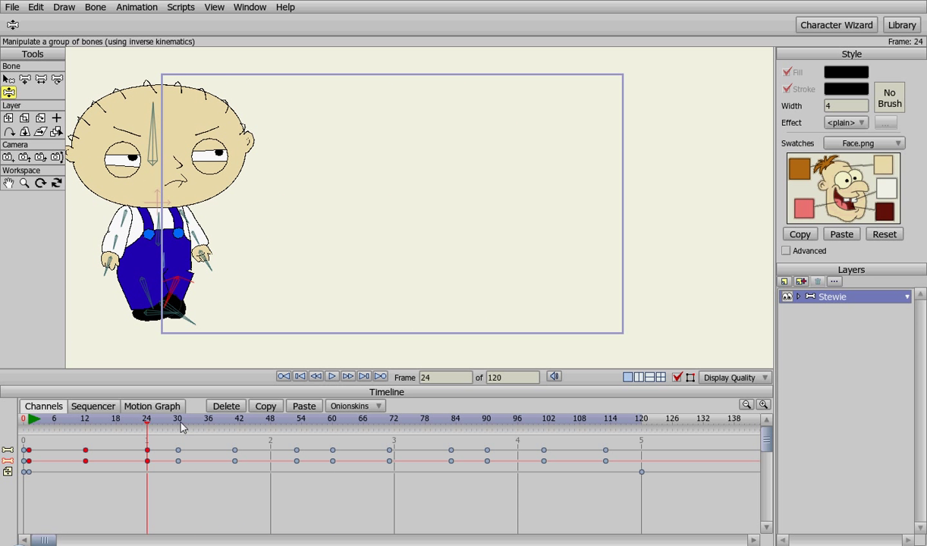
pyautogui.click(189, 223)
pyautogui.moveTo(126, 224); pyautogui.dragTo(114, 213)
pyautogui.moveTo(185, 220); pyautogui.dragTo(197, 230)
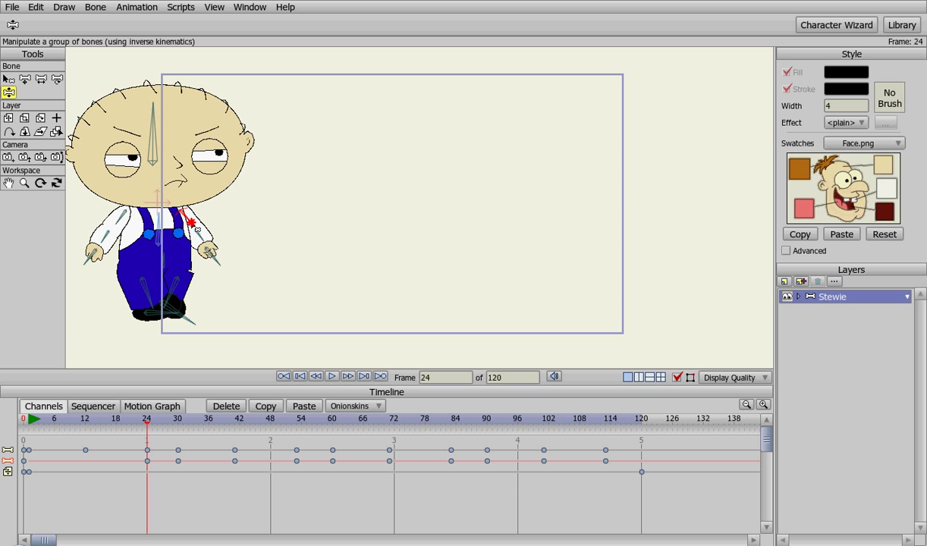
# Step: Swing the arm bones back inward across the body at frame 48
pyautogui.click(189, 425)
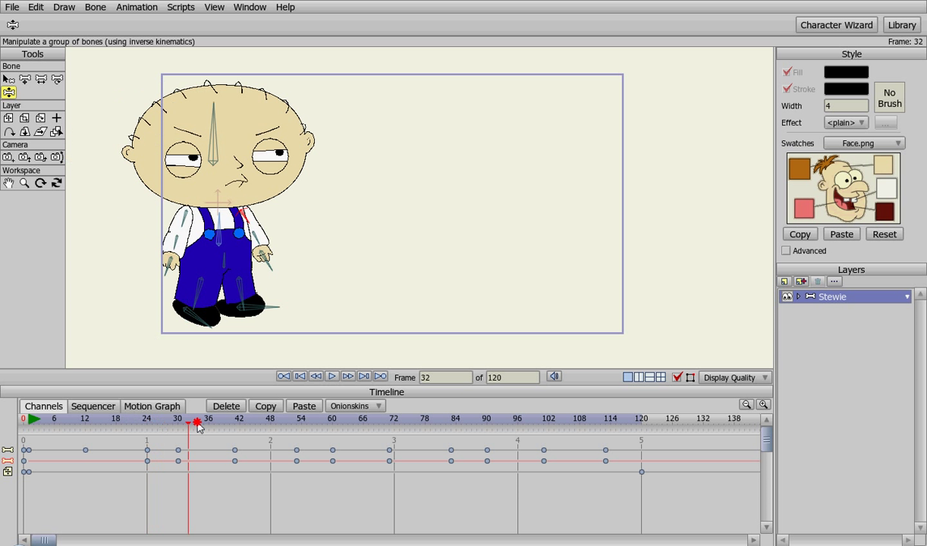
pyautogui.moveTo(198, 427); pyautogui.dragTo(270, 424)
pyautogui.moveTo(287, 211); pyautogui.dragTo(340, 217)
# Step: Swing both arms outward at frame 72 and inward across the body at frame 96
pyautogui.moveTo(281, 419); pyautogui.dragTo(394, 419)
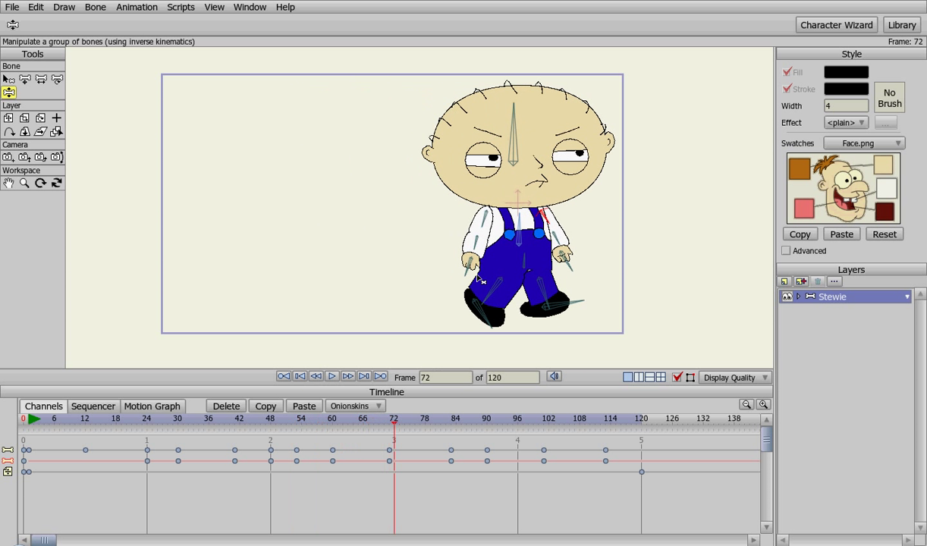
pyautogui.moveTo(485, 228); pyautogui.dragTo(454, 244)
pyautogui.moveTo(531, 215); pyautogui.dragTo(557, 225)
pyautogui.moveTo(395, 422); pyautogui.dragTo(521, 427)
pyautogui.moveTo(639, 233); pyautogui.dragTo(637, 322)
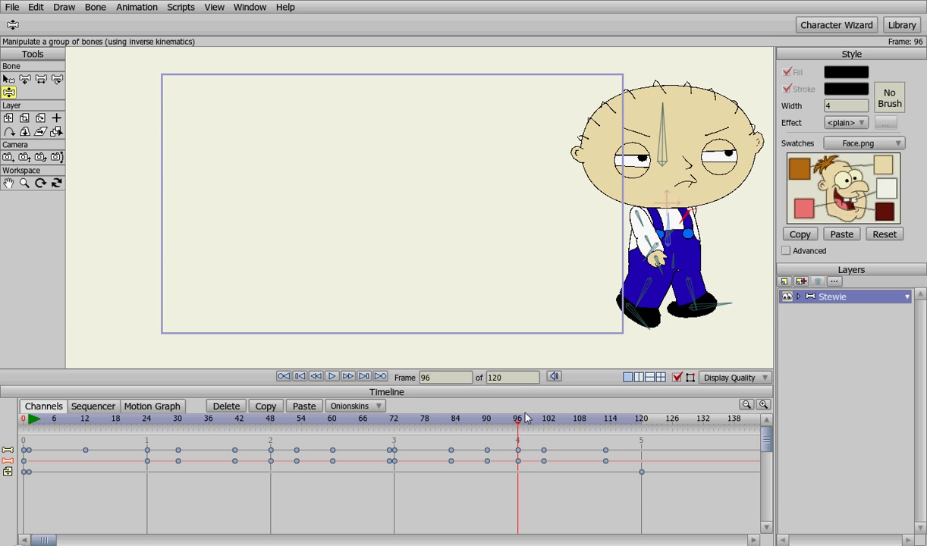
# Step: Play back the walk with the arm swings, check the pose at frame 24 and return to frame 0
pyautogui.click(333, 377)
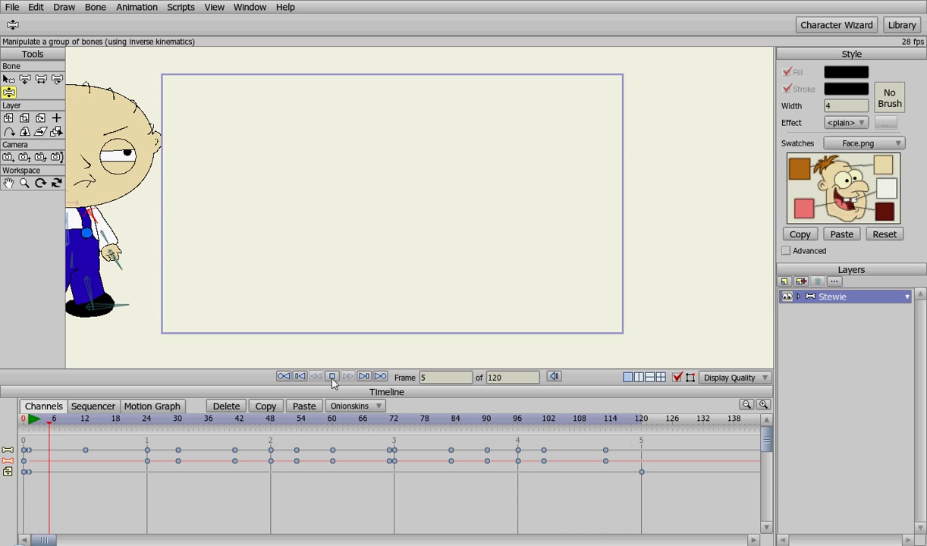
pyautogui.moveTo(92, 429); pyautogui.dragTo(148, 434)
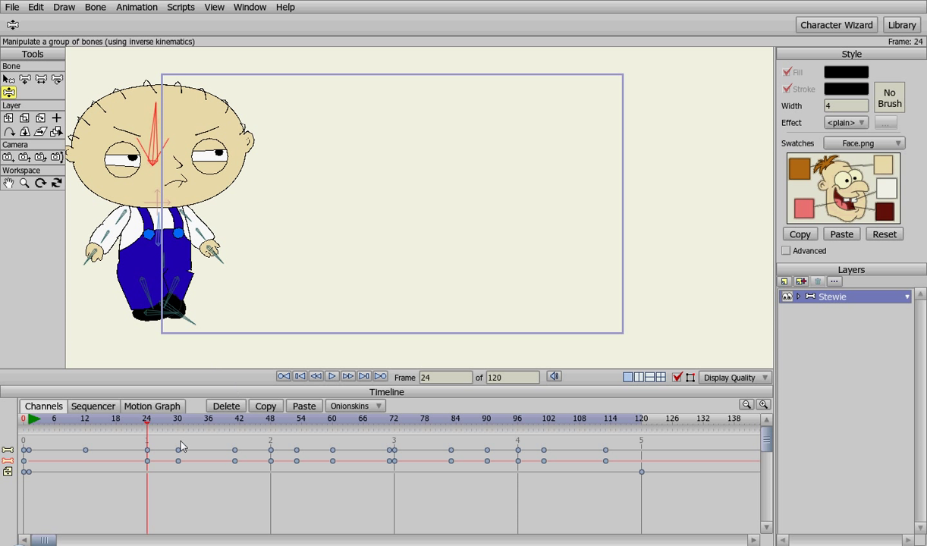
pyautogui.moveTo(152, 430); pyautogui.dragTo(2, 436)
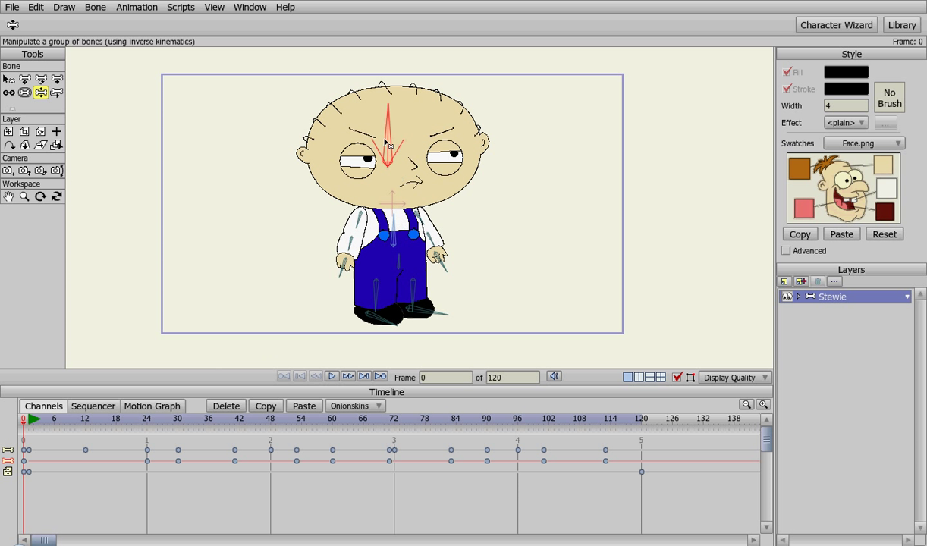
# Step: Expand the Stewie rig at frame 0 and bind its HEAD layer to the head bone
pyautogui.moveTo(394, 131); pyautogui.dragTo(432, 131)
pyautogui.click(798, 297)
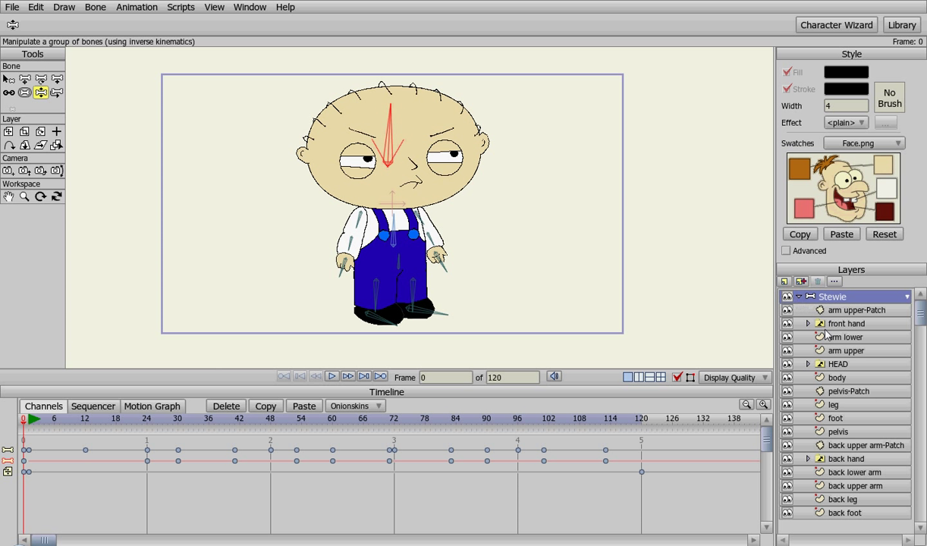
pyautogui.click(844, 366)
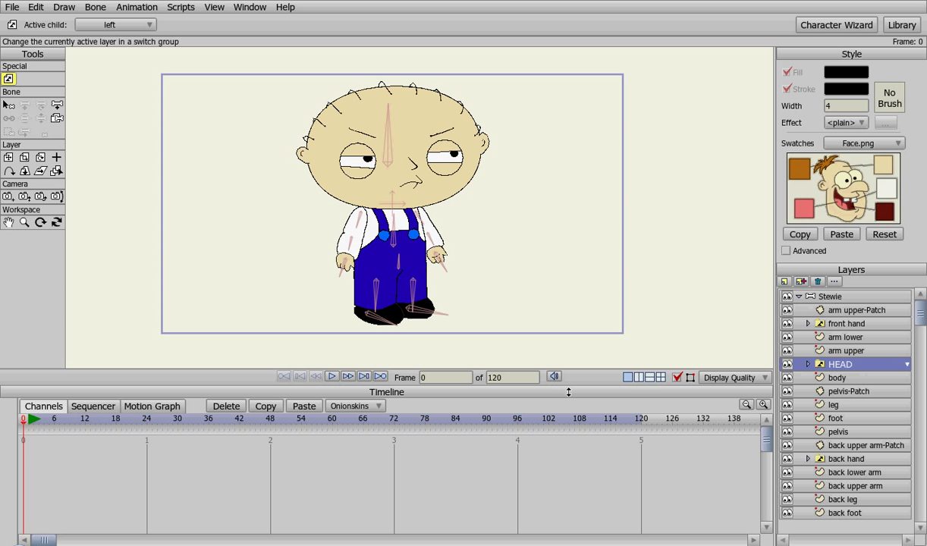
pyautogui.click(57, 119)
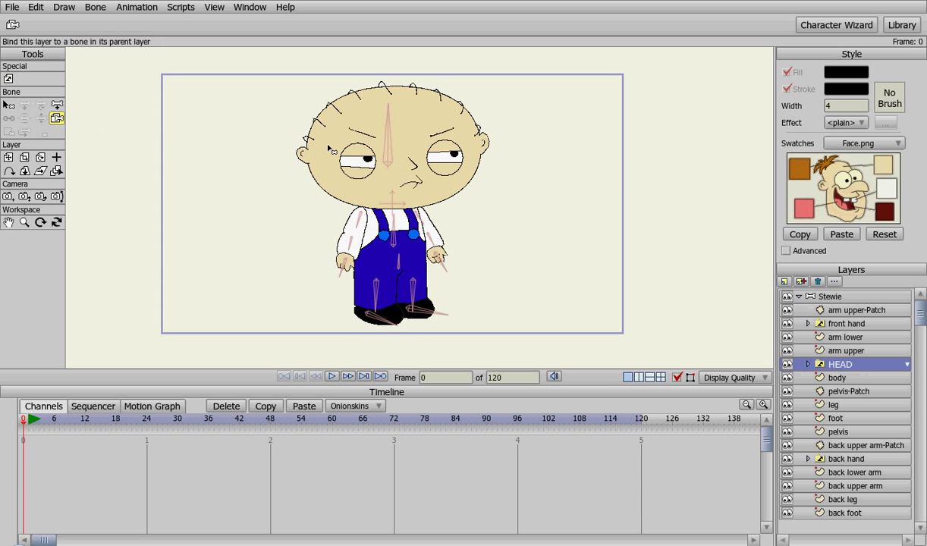
pyautogui.click(392, 147)
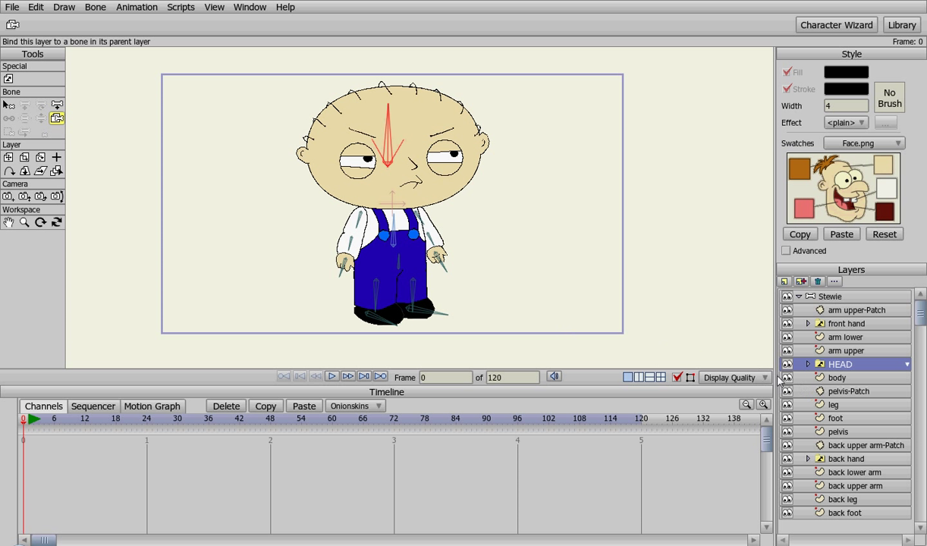
# Step: Switch the HEAD layer between its right and left faces, ending on the left one
pyautogui.rightClick(839, 364)
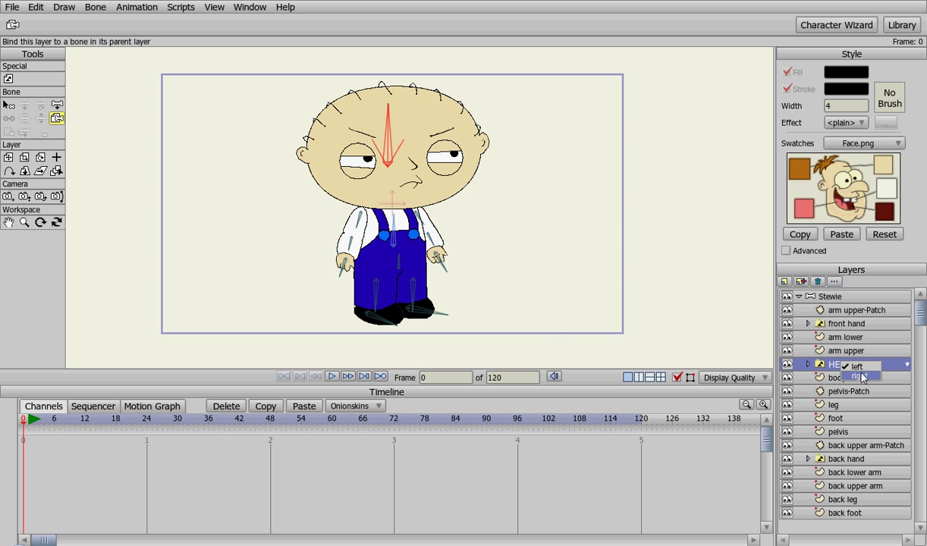
pyautogui.click(862, 377)
pyautogui.rightClick(826, 355)
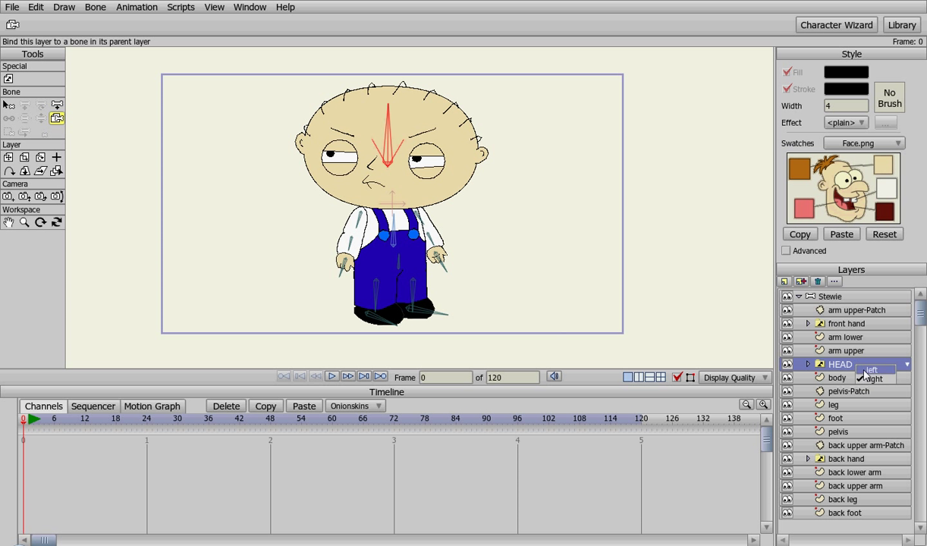
pyautogui.click(837, 358)
pyautogui.rightClick(860, 366)
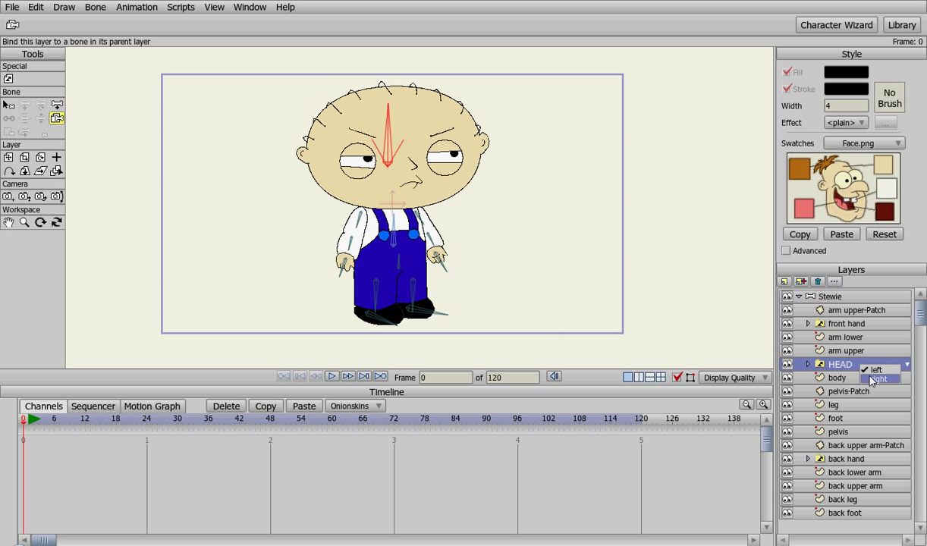
pyautogui.rightClick(822, 355)
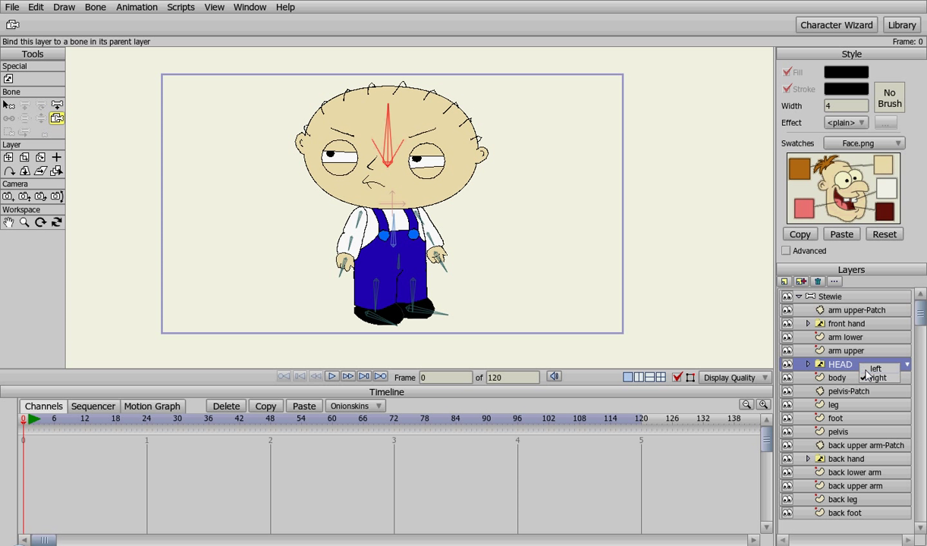
pyautogui.click(831, 365)
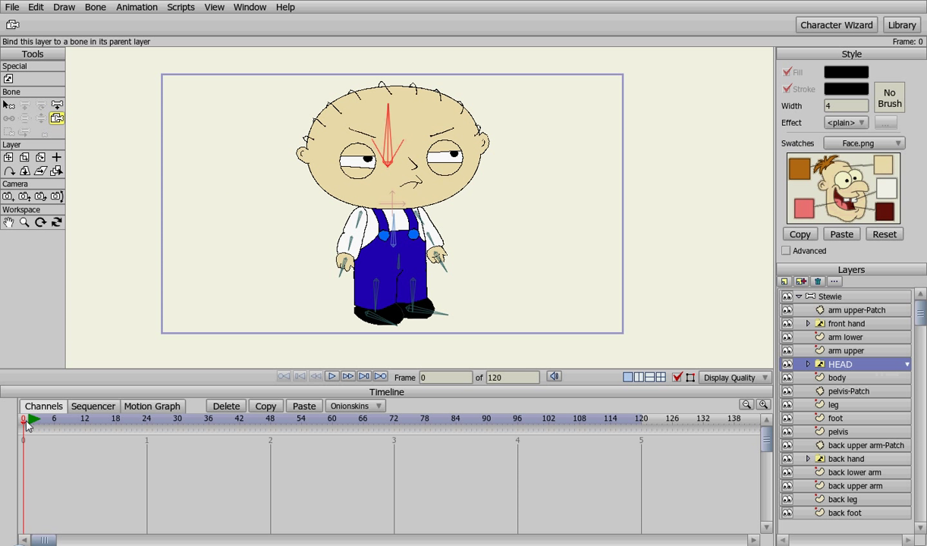
# Step: Tilt the Stewie rig's head bone slightly to the right at frame 24 and slightly to the left at frame 48
pyautogui.click(871, 297)
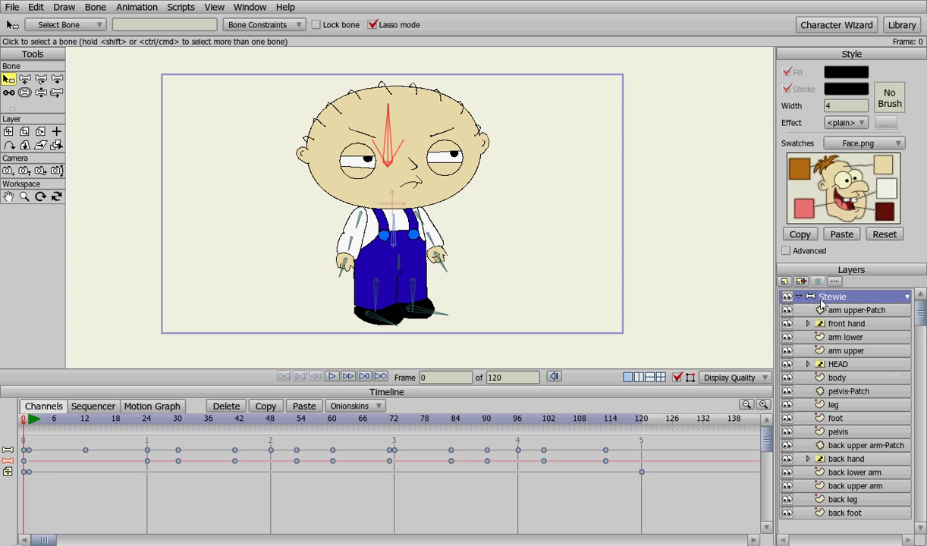
pyautogui.moveTo(25, 427); pyautogui.dragTo(148, 436)
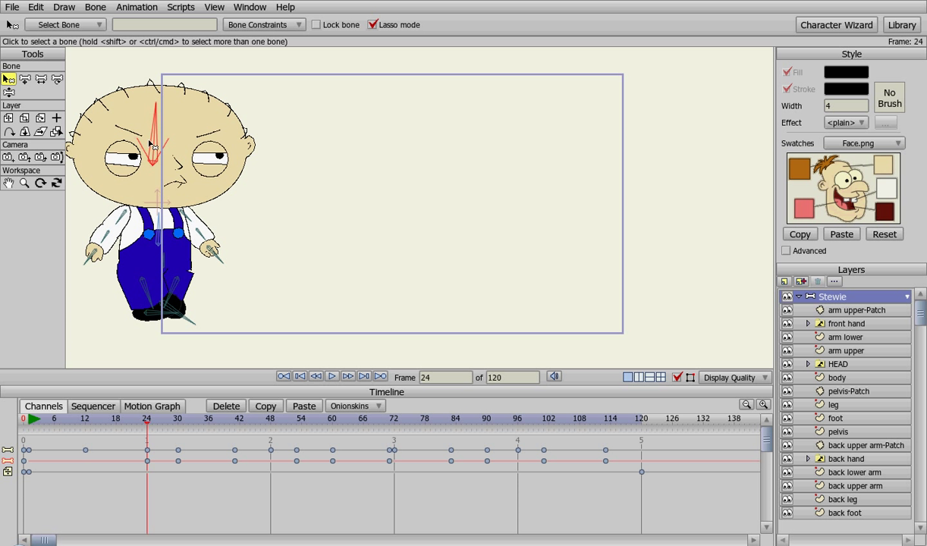
pyautogui.press('z')
pyautogui.moveTo(152, 144)
pyautogui.mouseDown()
pyautogui.moveTo(145, 135)
pyautogui.moveTo(152, 126)
pyautogui.mouseUp()
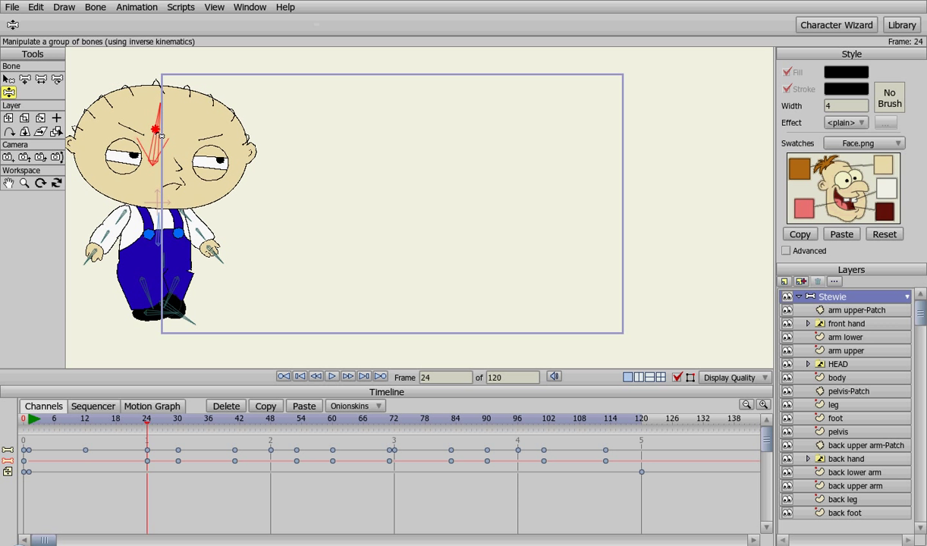
pyautogui.click(142, 432)
pyautogui.moveTo(143, 429); pyautogui.dragTo(266, 431)
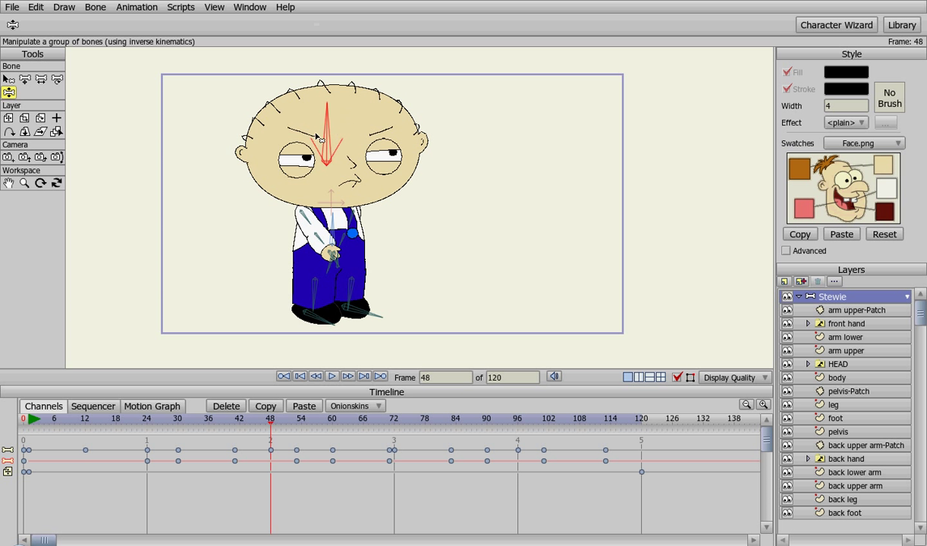
pyautogui.moveTo(330, 134); pyautogui.dragTo(325, 128)
# Step: Pose the tilt of the head bone at frames 72 and 96
pyautogui.moveTo(283, 428); pyautogui.dragTo(394, 430)
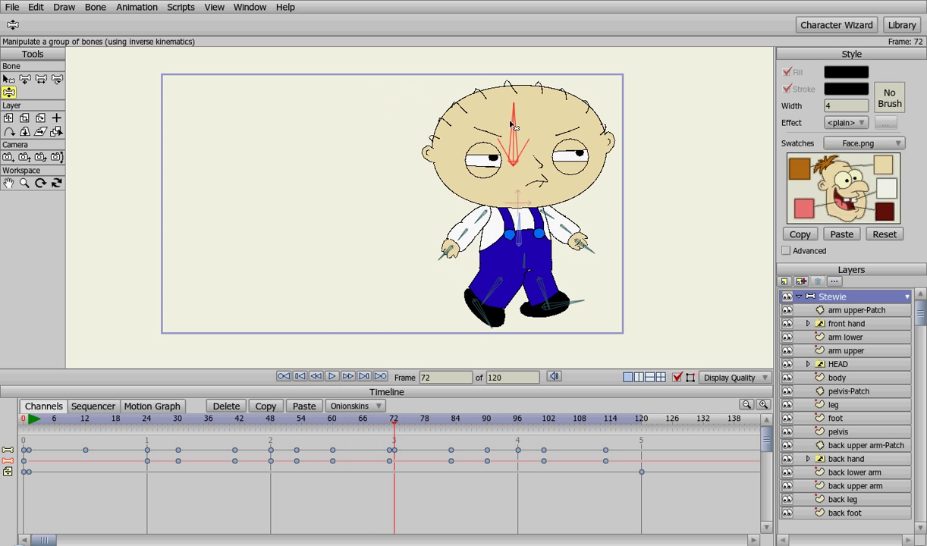
pyautogui.moveTo(513, 127); pyautogui.dragTo(495, 120)
pyautogui.moveTo(395, 429); pyautogui.dragTo(518, 429)
pyautogui.moveTo(650, 133)
pyautogui.mouseDown()
pyautogui.moveTo(675, 132)
pyautogui.moveTo(654, 132)
pyautogui.mouseUp()
# Step: Play back the walk with the head tilts and return to frame 0
pyautogui.moveTo(519, 427); pyautogui.dragTo(615, 426)
pyautogui.click(331, 377)
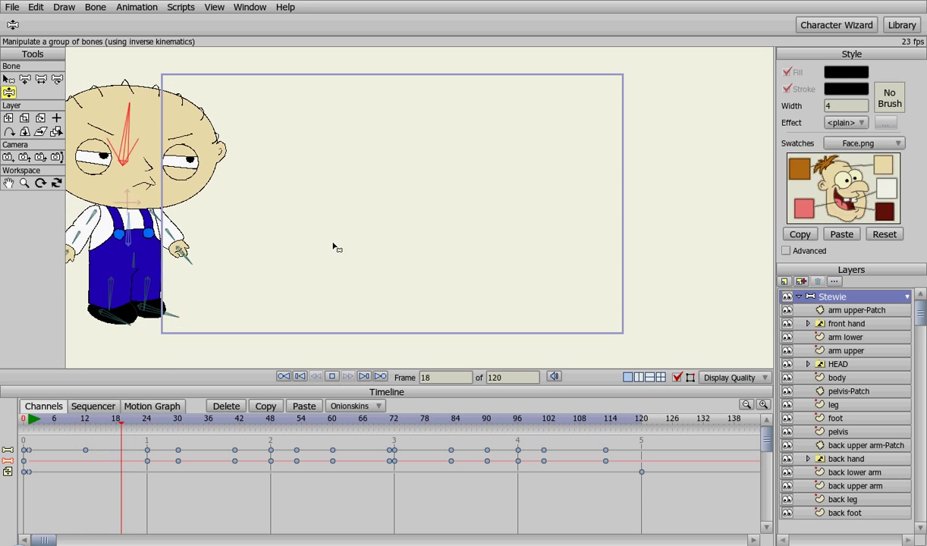
pyautogui.click(334, 378)
pyautogui.click(22, 425)
pyautogui.click(21, 427)
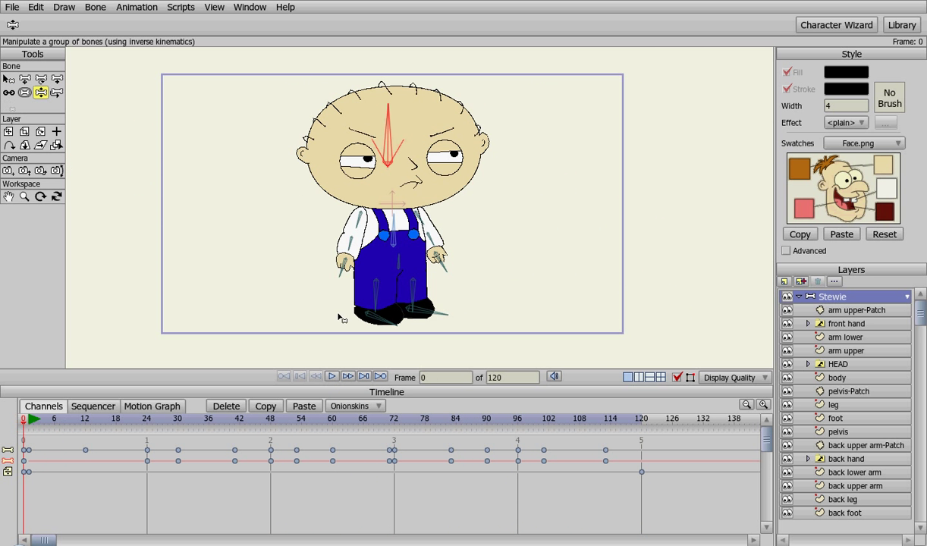
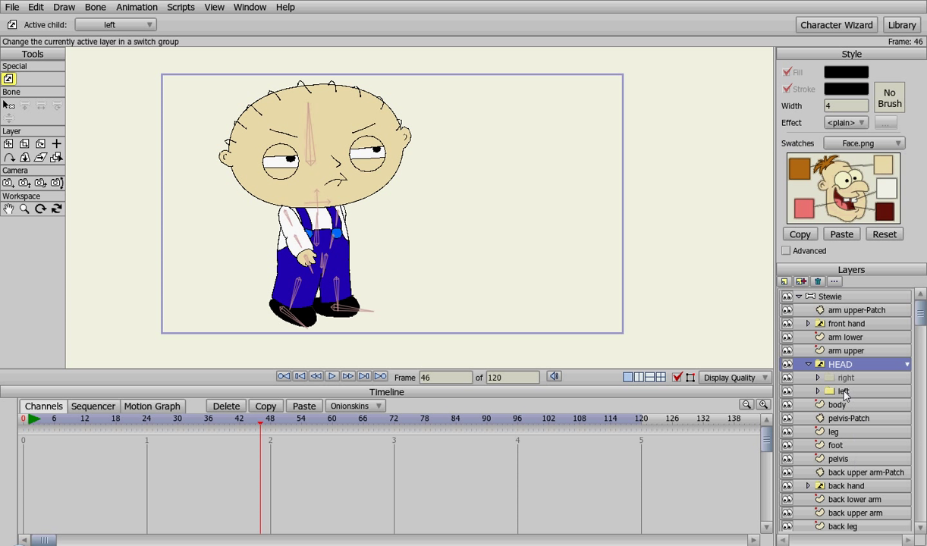
# Step: Expand the left face group inside HEAD and select its Eyelids layer at frame 46
pyautogui.click(820, 392)
pyautogui.click(817, 391)
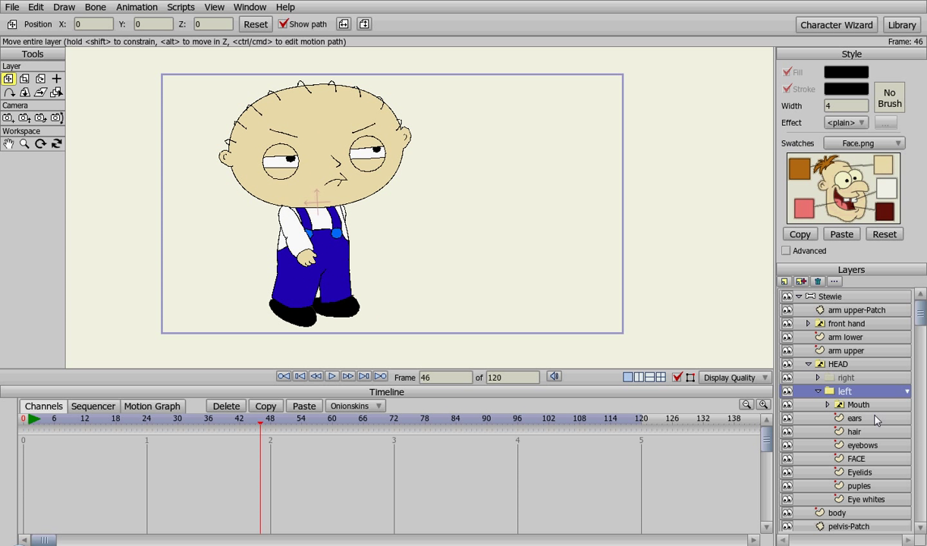
pyautogui.click(859, 446)
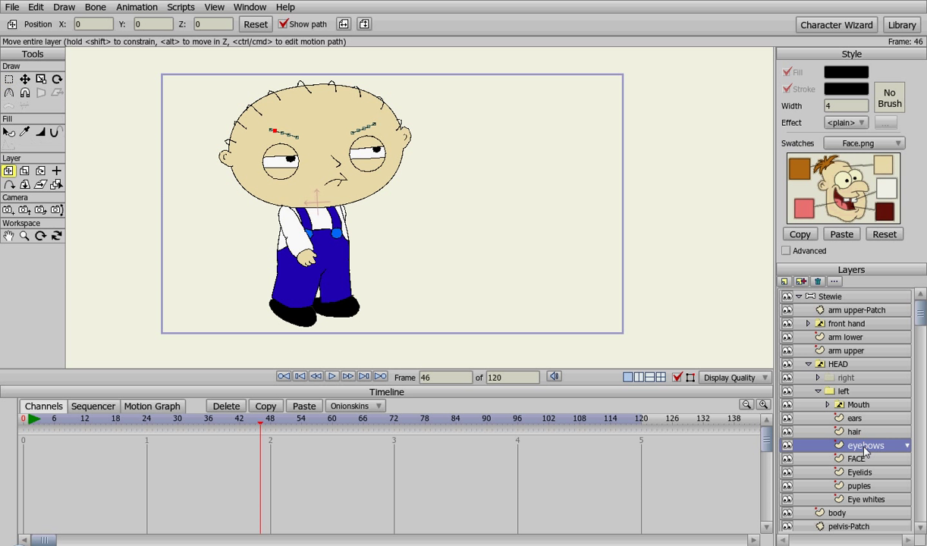
pyautogui.click(867, 474)
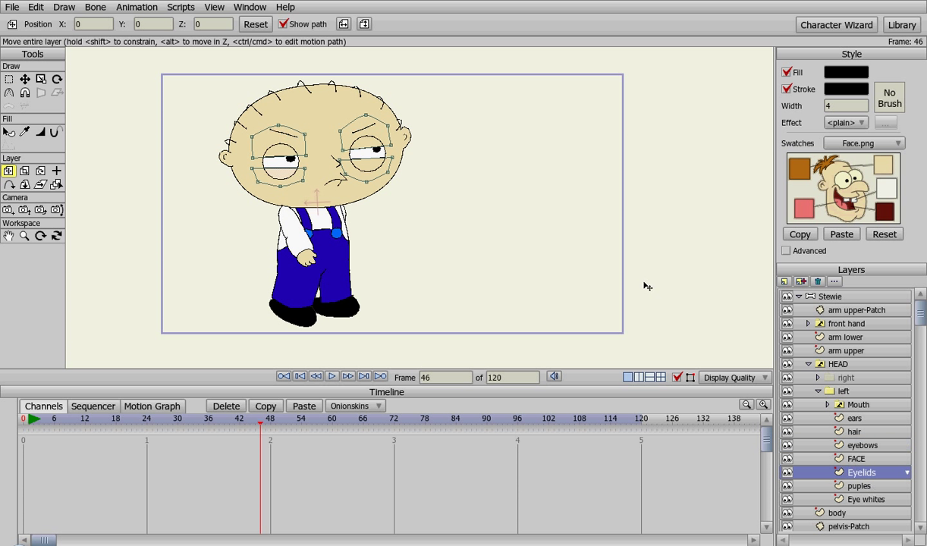
pyautogui.scroll(3, 500, 208)
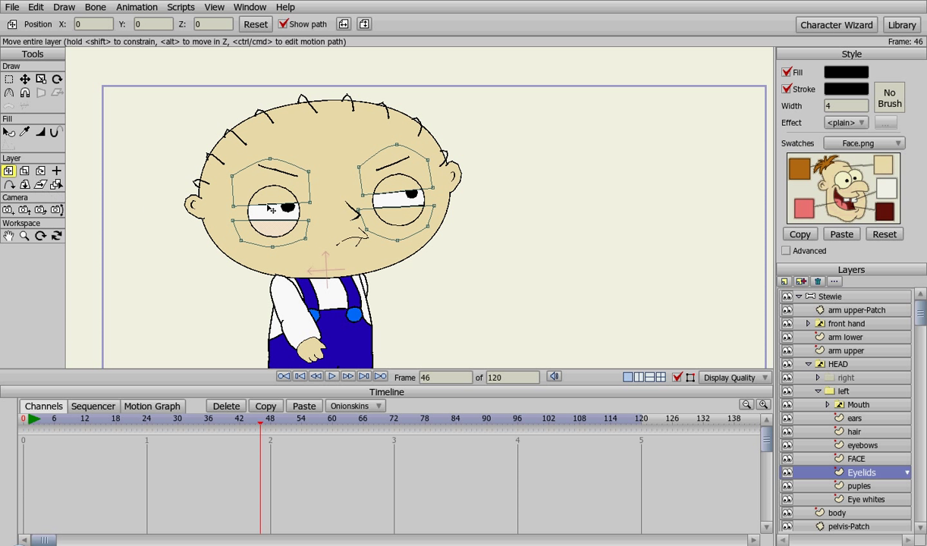
pyautogui.moveTo(277, 184)
pyautogui.mouseDown()
pyautogui.moveTo(269, 204)
pyautogui.moveTo(275, 183)
pyautogui.mouseUp()
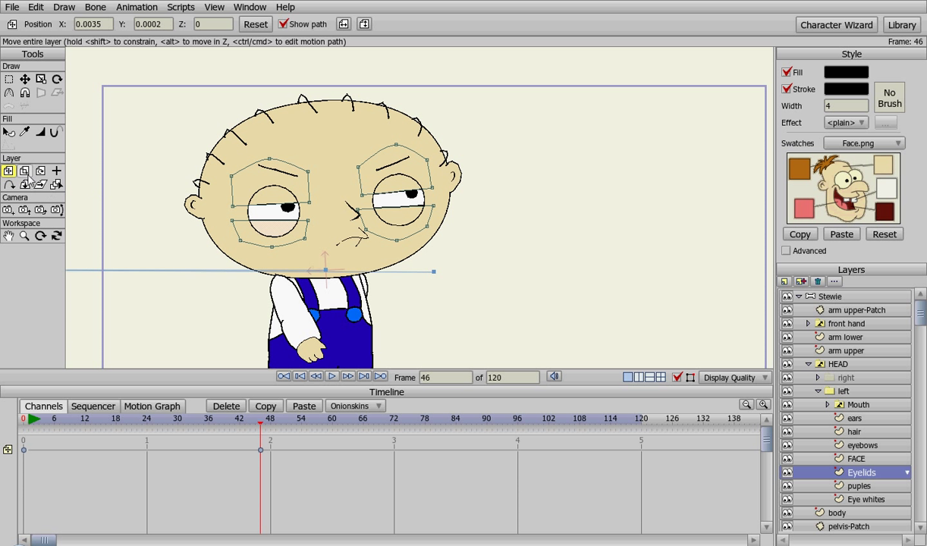
pyautogui.moveTo(272, 192)
pyautogui.mouseDown()
pyautogui.moveTo(271, 220)
pyautogui.moveTo(273, 191)
pyautogui.mouseUp()
pyautogui.hotkey('ctrl', 'z')
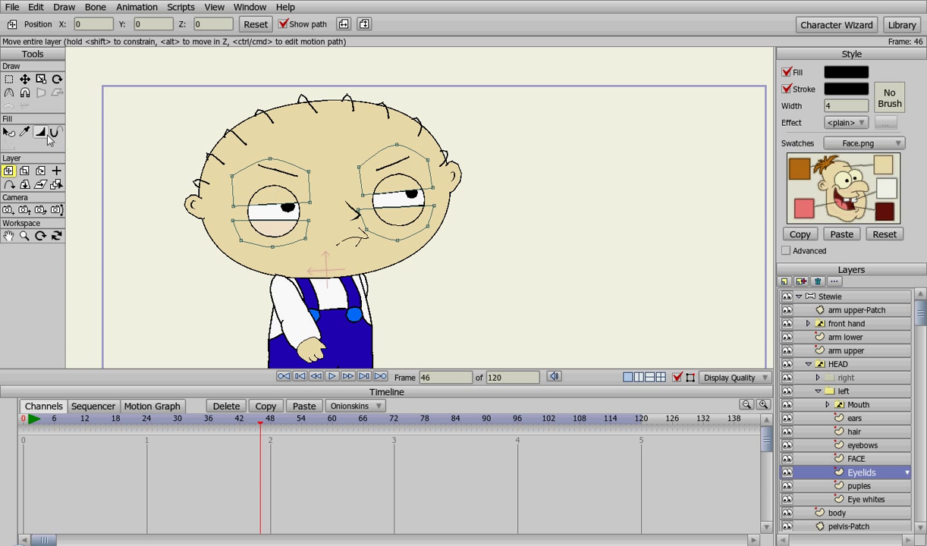
# Step: Close the rear eye at frame 46 by moving the eyelid points until the upper and lower lids meet
pyautogui.click(25, 80)
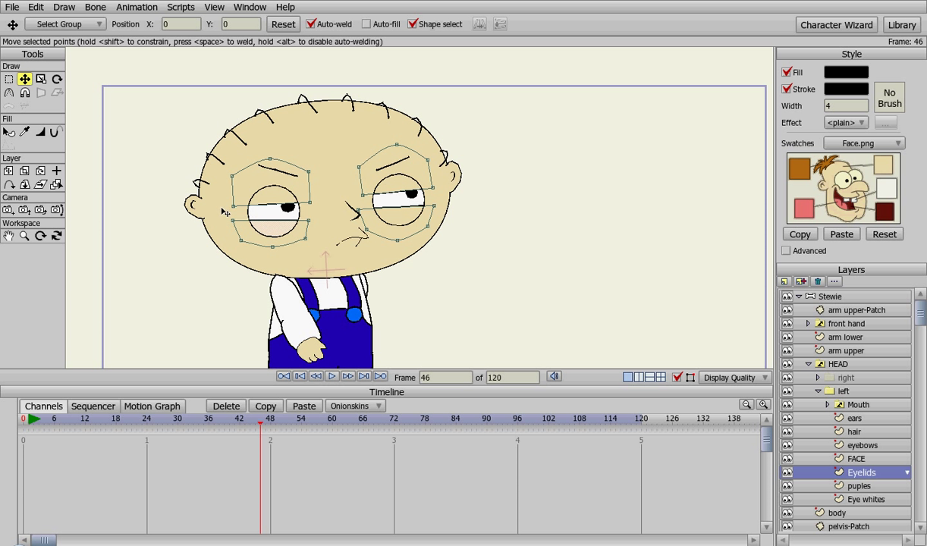
pyautogui.moveTo(224, 213)
pyautogui.mouseDown()
pyautogui.moveTo(310, 214)
pyautogui.moveTo(261, 199)
pyautogui.moveTo(215, 202)
pyautogui.moveTo(265, 212)
pyautogui.moveTo(267, 199)
pyautogui.moveTo(273, 219)
pyautogui.moveTo(314, 216)
pyautogui.mouseUp()
pyautogui.press('g')
pyautogui.press('t')
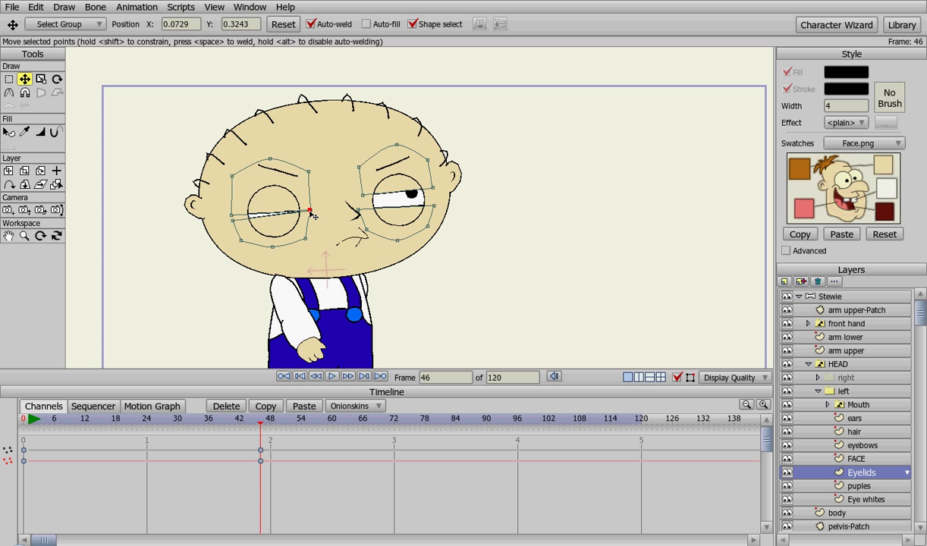
pyautogui.moveTo(232, 216); pyautogui.dragTo(230, 214)
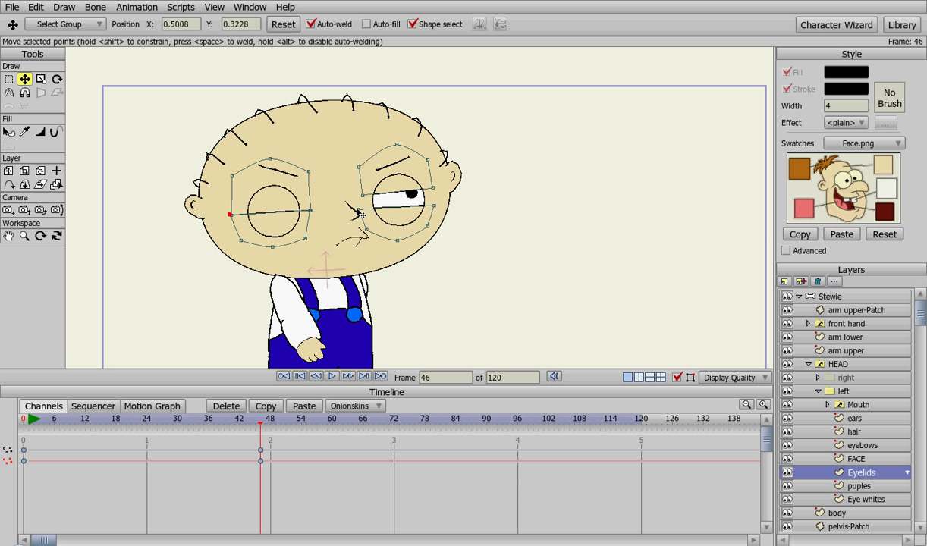
# Step: Close the eye nearer the right ear at frame 46 by bringing its upper and lower eyelid points together
pyautogui.moveTo(360, 211); pyautogui.dragTo(358, 203)
pyautogui.moveTo(438, 209); pyautogui.dragTo(439, 202)
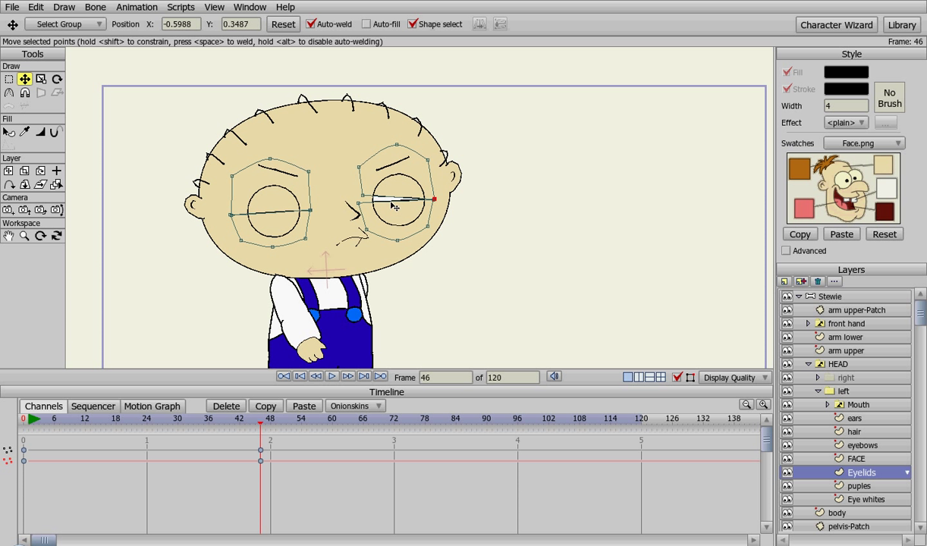
pyautogui.moveTo(358, 204); pyautogui.dragTo(360, 202)
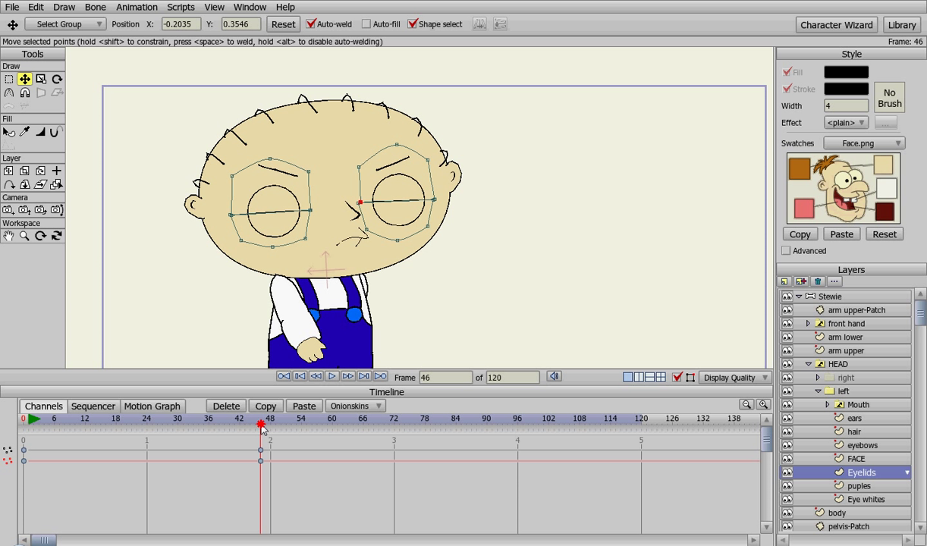
# Step: Add a position keyframe for the Eyelids layer at frame 1, with the eyes still open
pyautogui.moveTo(261, 428); pyautogui.dragTo(28, 457)
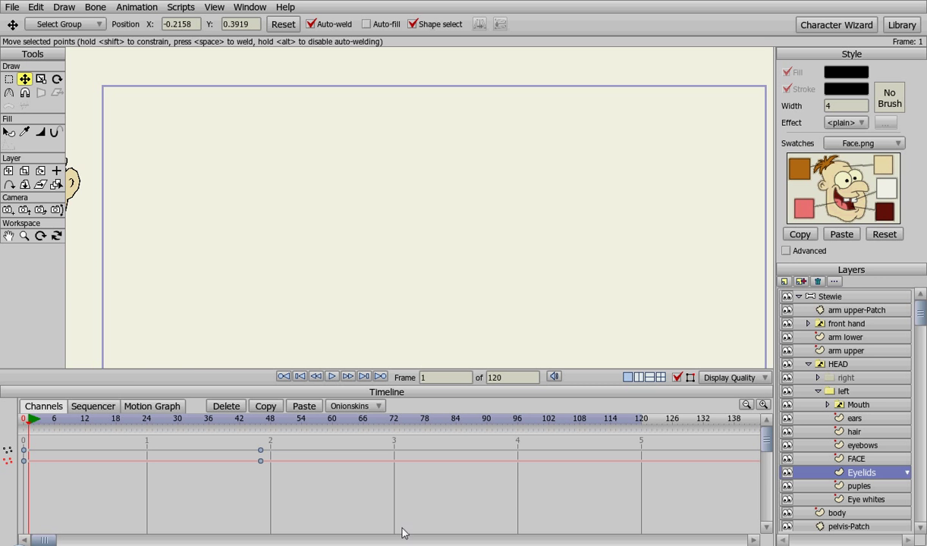
pyautogui.moveTo(302, 251); pyautogui.dragTo(569, 226)
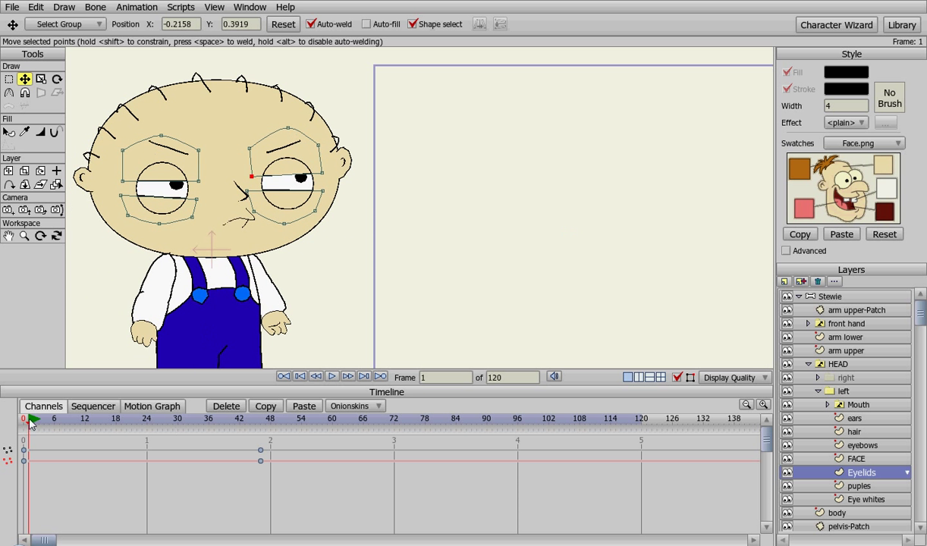
pyautogui.moveTo(31, 425)
pyautogui.mouseDown()
pyautogui.moveTo(224, 431)
pyautogui.moveTo(25, 432)
pyautogui.moveTo(30, 444)
pyautogui.mouseUp()
pyautogui.press('g')
pyautogui.moveTo(338, 203)
pyautogui.mouseDown()
pyautogui.moveTo(163, 219)
pyautogui.moveTo(121, 199)
pyautogui.moveTo(307, 217)
pyautogui.mouseUp()
pyautogui.click(9, 170)
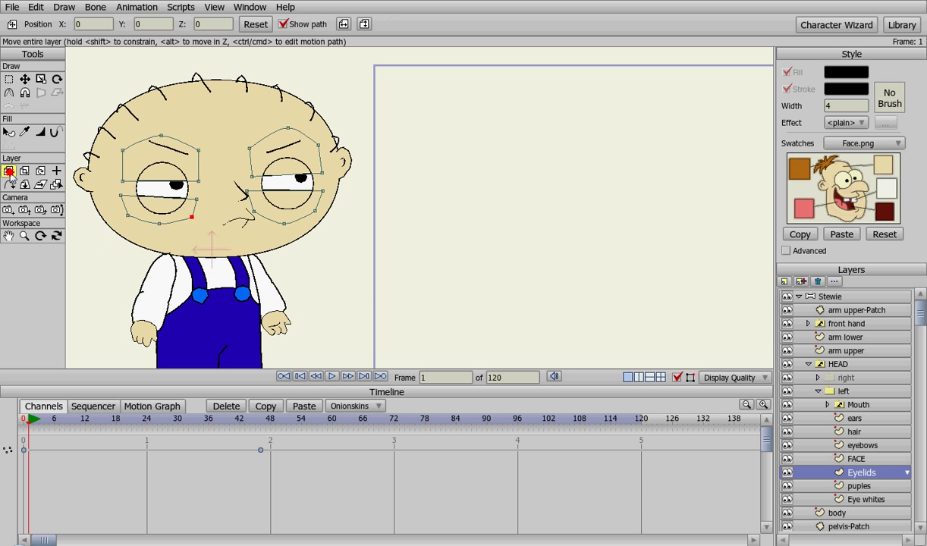
pyautogui.click(195, 178)
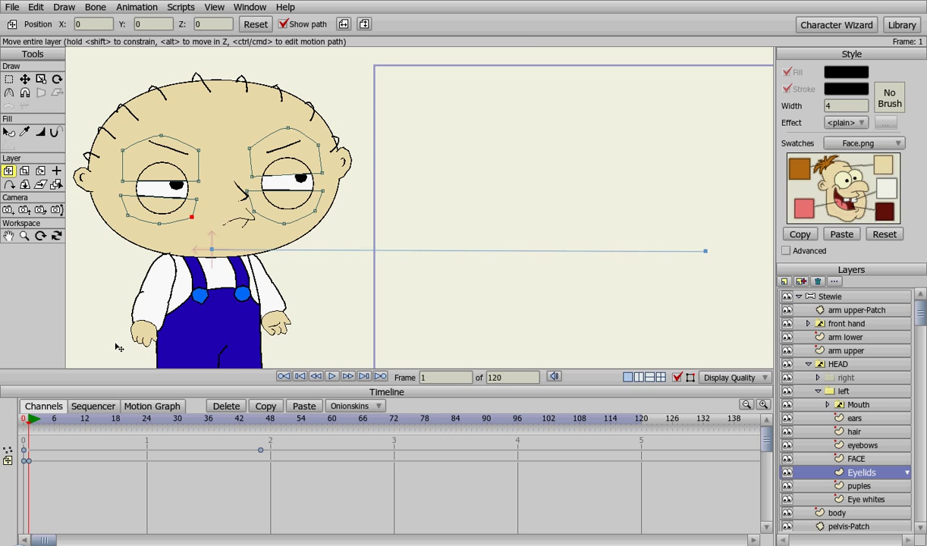
# Step: Key the open eyelid points of both eyes at frame 1 and move the frame 1 keyframes to frame 45
pyautogui.moveTo(30, 420)
pyautogui.mouseDown()
pyautogui.moveTo(124, 424)
pyautogui.moveTo(28, 421)
pyautogui.mouseUp()
pyautogui.press('t')
pyautogui.click(323, 191)
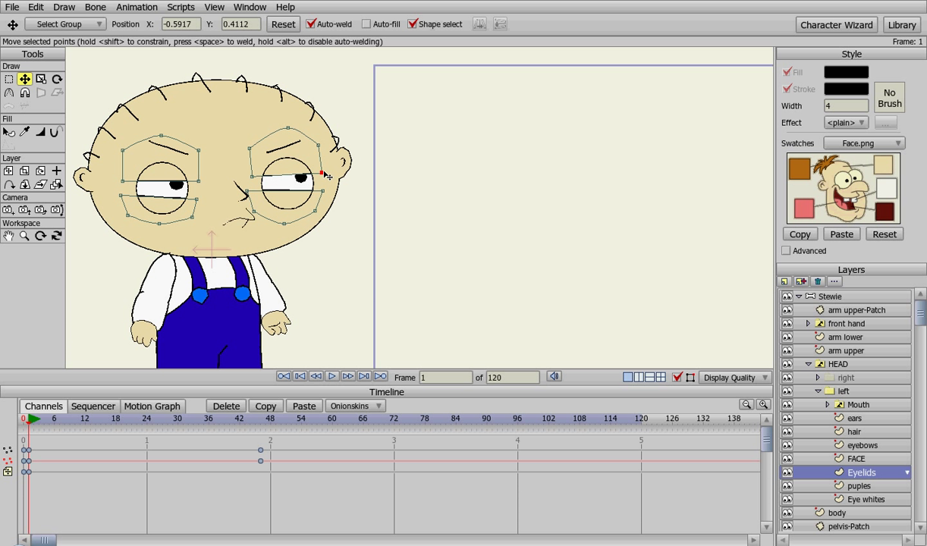
pyautogui.click(253, 178)
pyautogui.moveTo(250, 196); pyautogui.dragTo(245, 210)
pyautogui.click(197, 181)
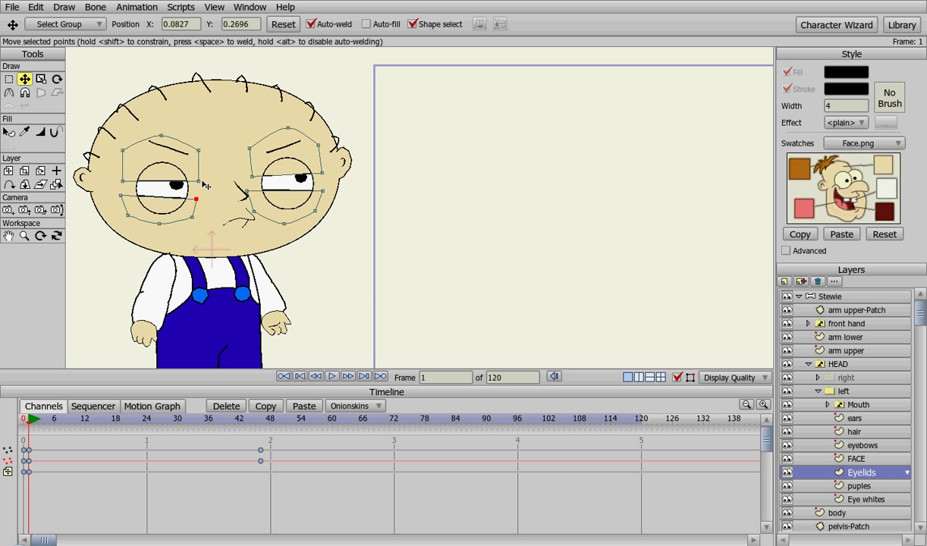
pyautogui.click(120, 196)
pyautogui.moveTo(40, 478); pyautogui.dragTo(22, 421)
pyautogui.moveTo(29, 454); pyautogui.dragTo(259, 476)
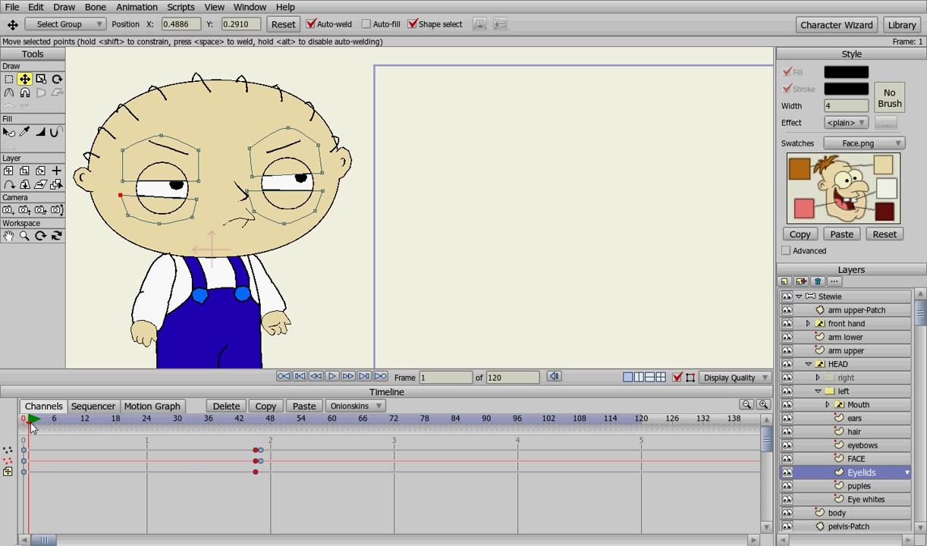
# Step: Paste a copy of the open-eyelid point keyframes from frame 45 at frame 48
pyautogui.moveTo(33, 423); pyautogui.dragTo(247, 441)
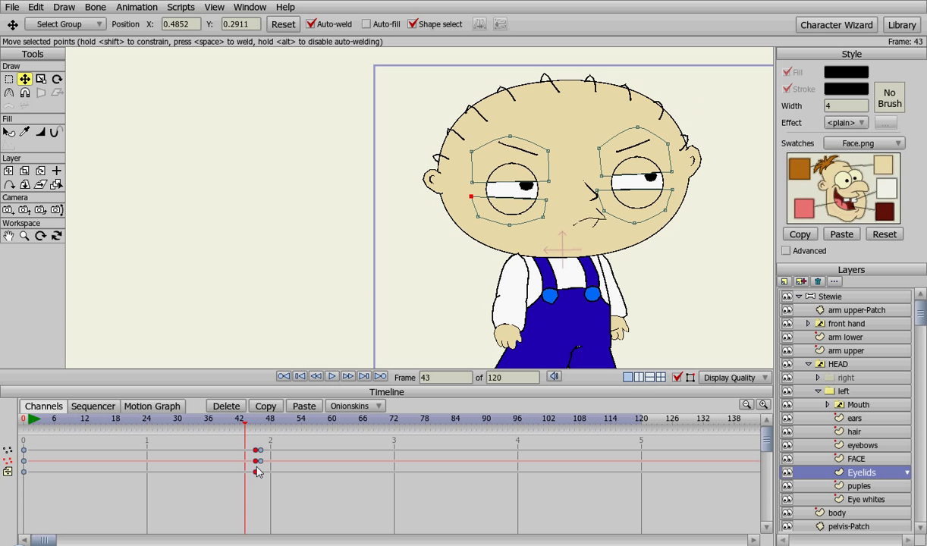
pyautogui.moveTo(244, 440); pyautogui.dragTo(257, 467)
pyautogui.moveTo(244, 430); pyautogui.dragTo(273, 432)
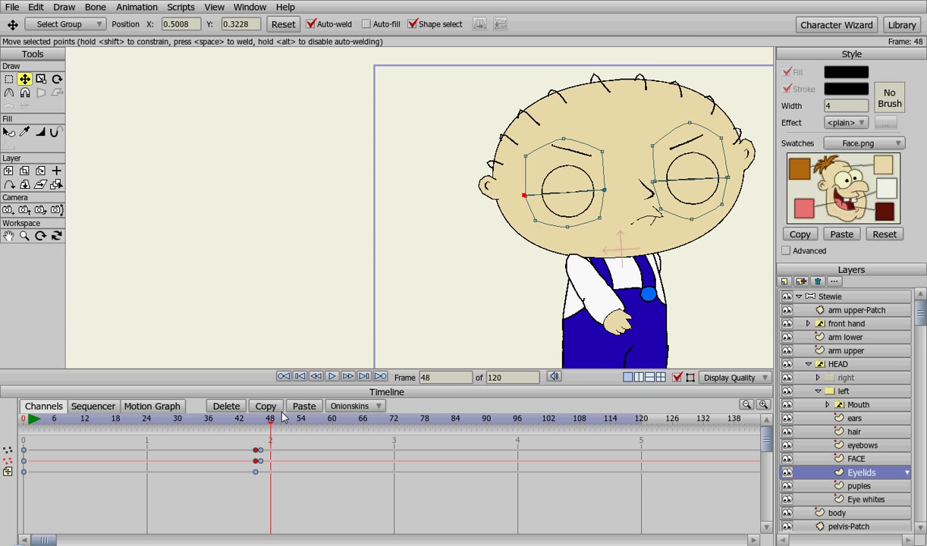
pyautogui.click(300, 408)
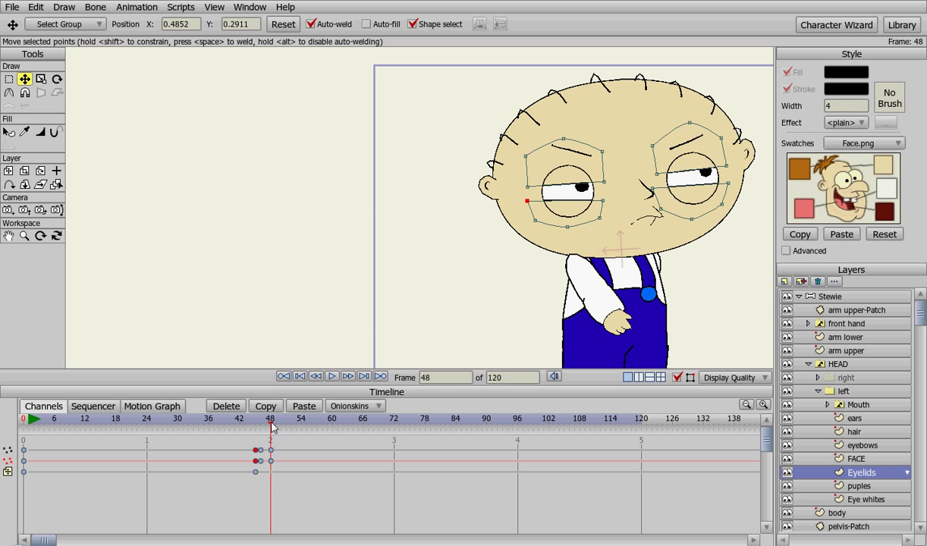
# Step: Copy the closed-eyelid point keyframes from frame 46 to frame 49
pyautogui.moveTo(270, 432); pyautogui.dragTo(275, 467)
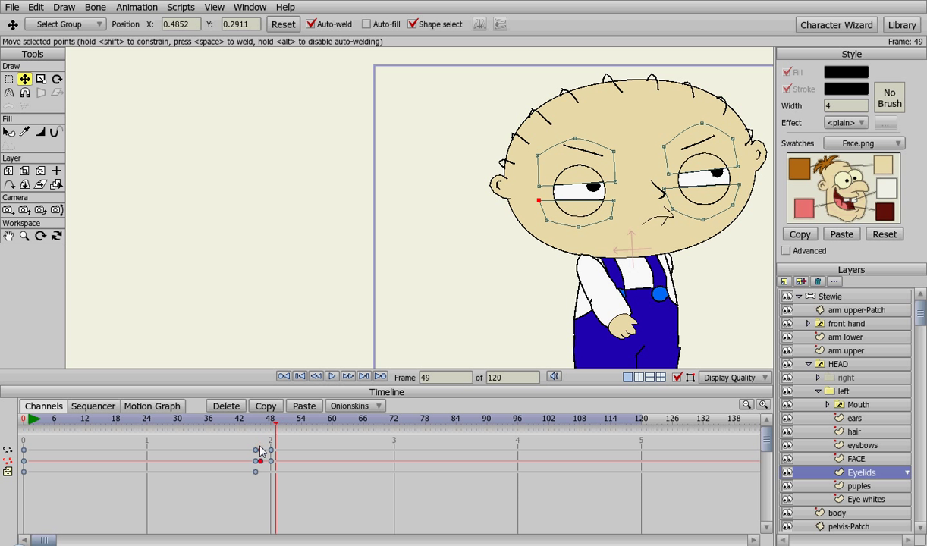
pyautogui.click(266, 407)
pyautogui.click(303, 406)
# Step: Copy the open-eyelid point keyframes from frame 48 to frame 50 to finish the second blink
pyautogui.click(271, 461)
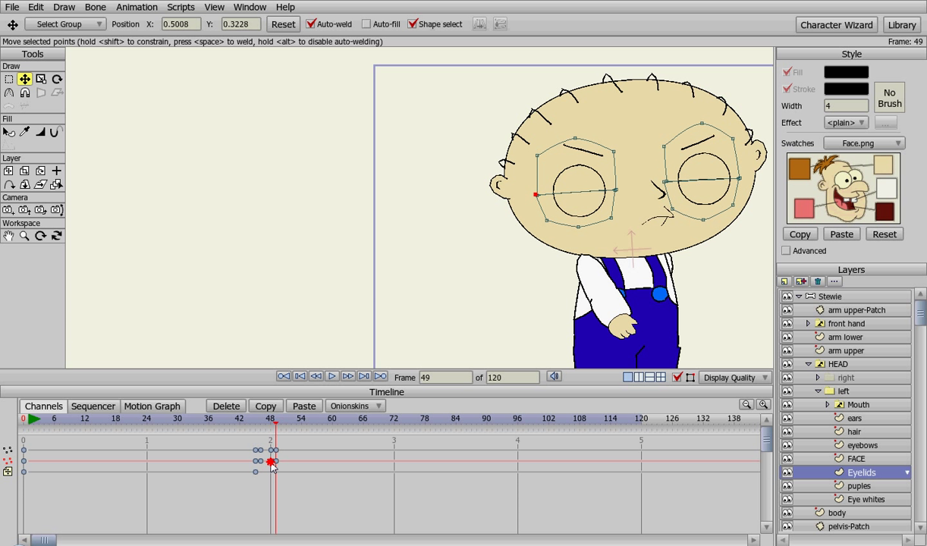
pyautogui.keyDown('shift'); pyautogui.click(271, 450); pyautogui.keyUp('shift')
pyautogui.click(281, 425)
pyautogui.click(266, 407)
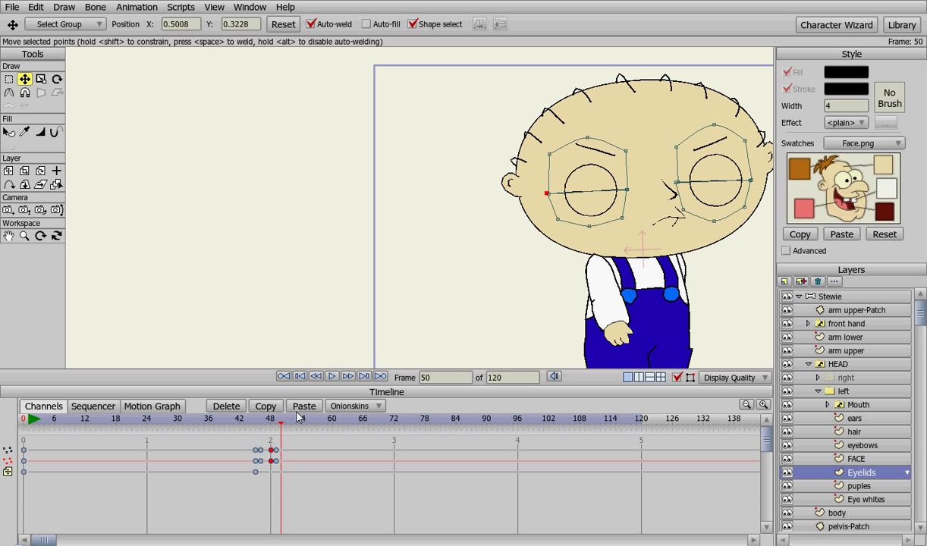
pyautogui.click(296, 407)
# Step: Move the puples layer slightly right and down at frame 53, to X -0.0271, Y -0.0361
pyautogui.moveTo(281, 427)
pyautogui.mouseDown()
pyautogui.moveTo(191, 427)
pyautogui.moveTo(236, 427)
pyautogui.moveTo(267, 440)
pyautogui.moveTo(290, 428)
pyautogui.mouseUp()
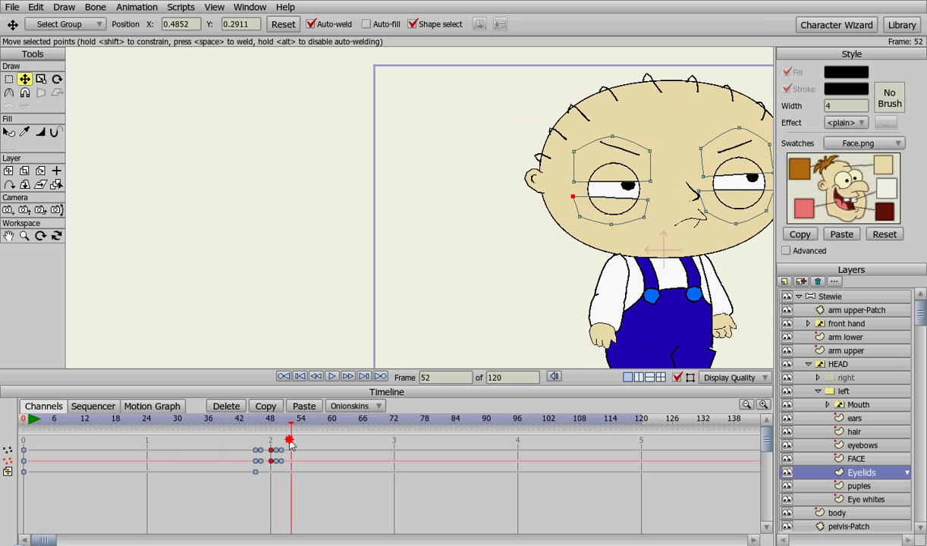
pyautogui.moveTo(467, 275); pyautogui.dragTo(224, 248)
pyautogui.scroll(-2, 224, 248)
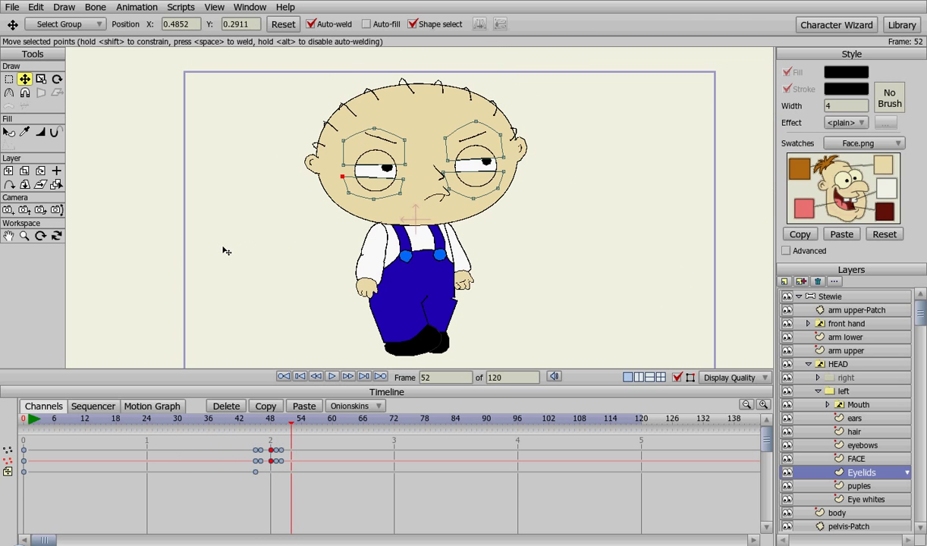
pyautogui.scroll(2, 434, 248)
pyautogui.moveTo(440, 230); pyautogui.dragTo(445, 221)
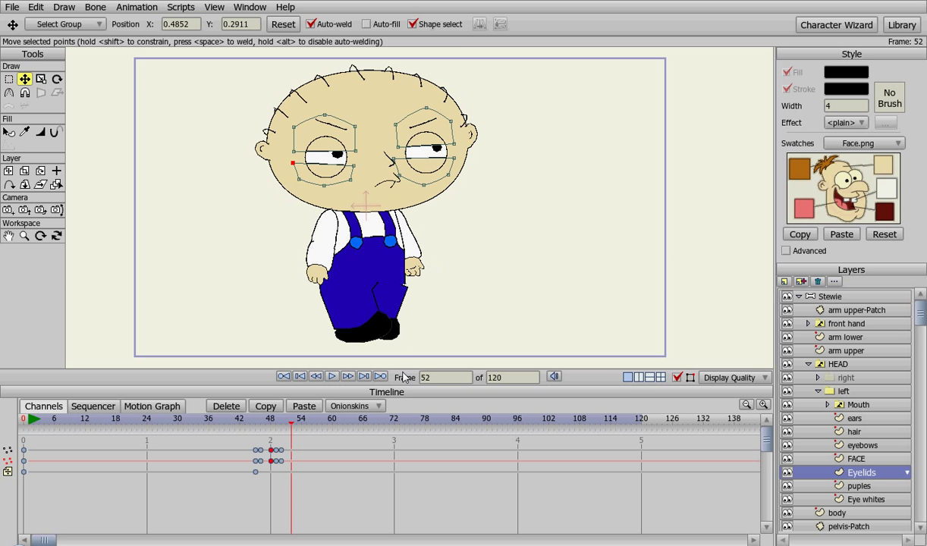
pyautogui.moveTo(282, 419); pyautogui.dragTo(297, 448)
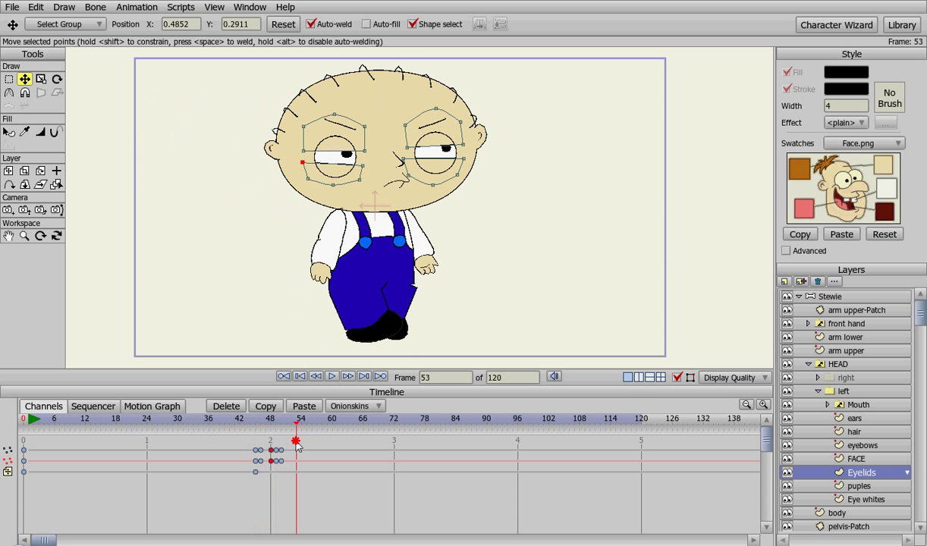
pyautogui.click(855, 487)
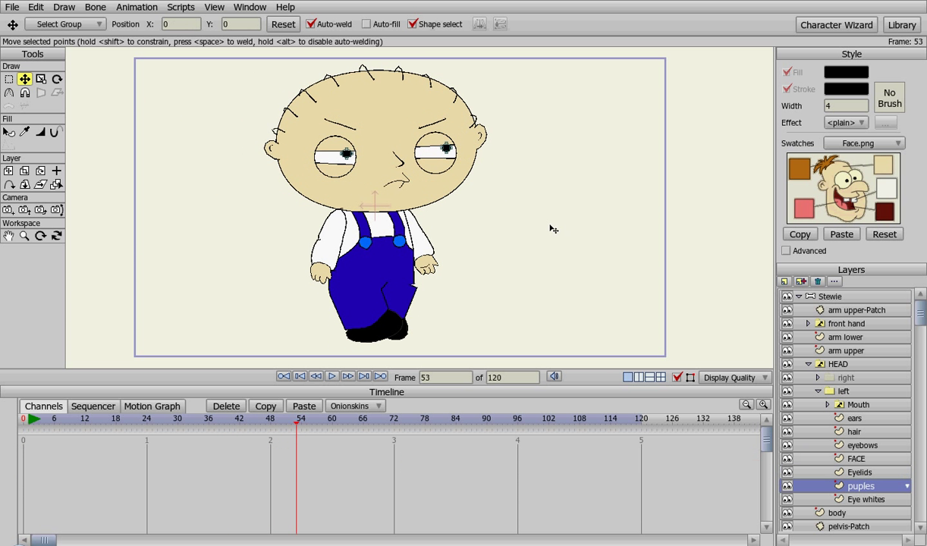
pyautogui.scroll(3, 528, 190)
pyautogui.scroll(-2, 559, 205)
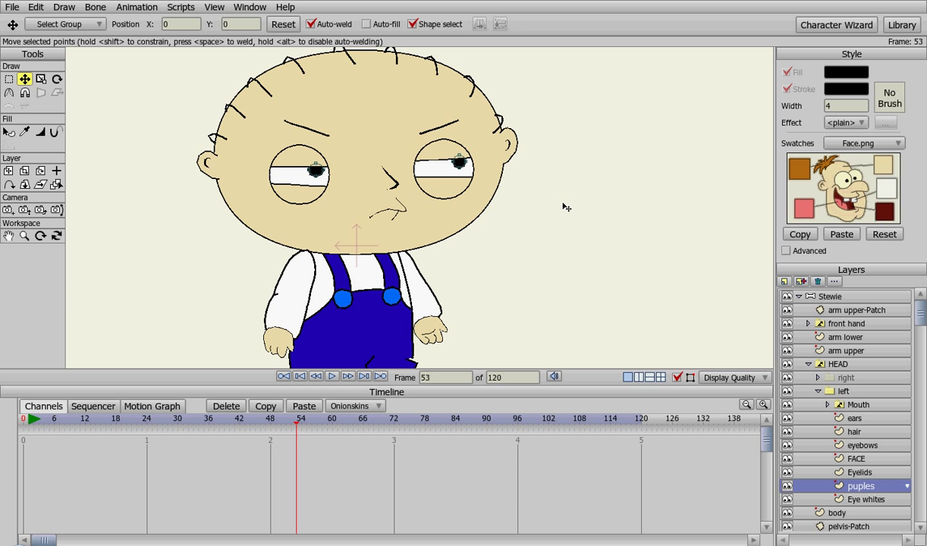
pyautogui.press('m')
pyautogui.moveTo(438, 171); pyautogui.dragTo(449, 185)
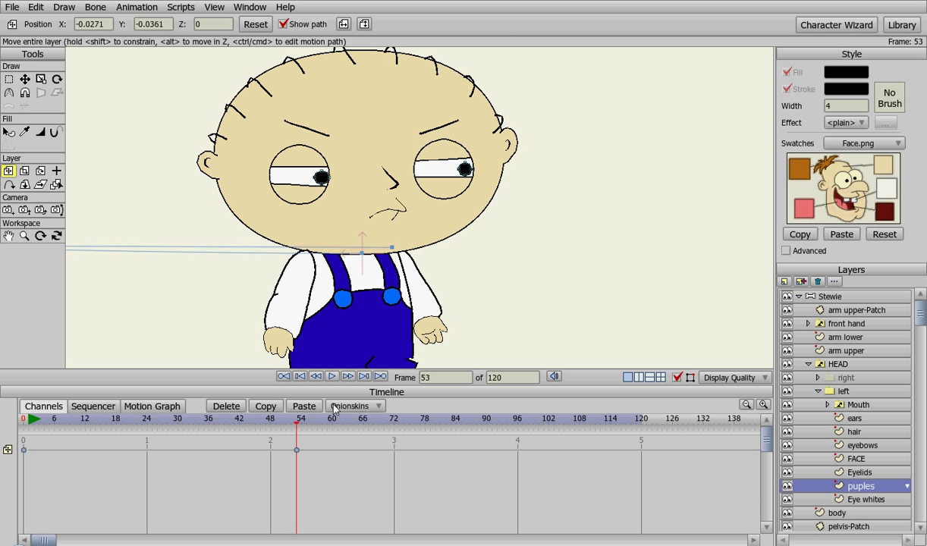
# Step: Move the pupils to the left side of both eyes at frame 72, and back right to X -0.0329, Y -0.0369 at frame 96
pyautogui.moveTo(296, 419)
pyautogui.mouseDown()
pyautogui.moveTo(269, 413)
pyautogui.moveTo(165, 441)
pyautogui.moveTo(176, 449)
pyautogui.moveTo(395, 451)
pyautogui.mouseUp()
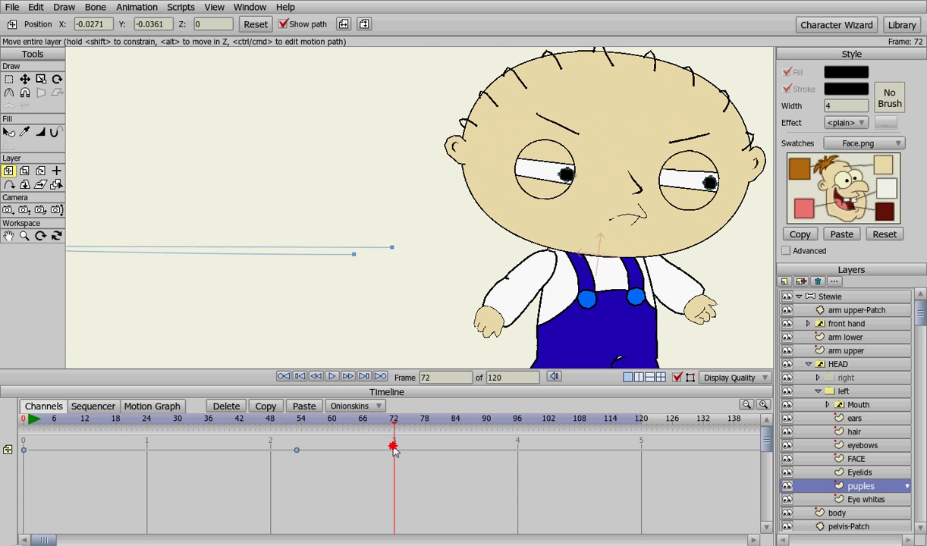
pyautogui.moveTo(624, 199)
pyautogui.mouseDown()
pyautogui.moveTo(610, 195)
pyautogui.moveTo(616, 198)
pyautogui.mouseUp()
pyautogui.moveTo(393, 431)
pyautogui.mouseDown()
pyautogui.moveTo(279, 432)
pyautogui.moveTo(518, 434)
pyautogui.mouseUp()
pyautogui.moveTo(544, 242); pyautogui.dragTo(157, 269)
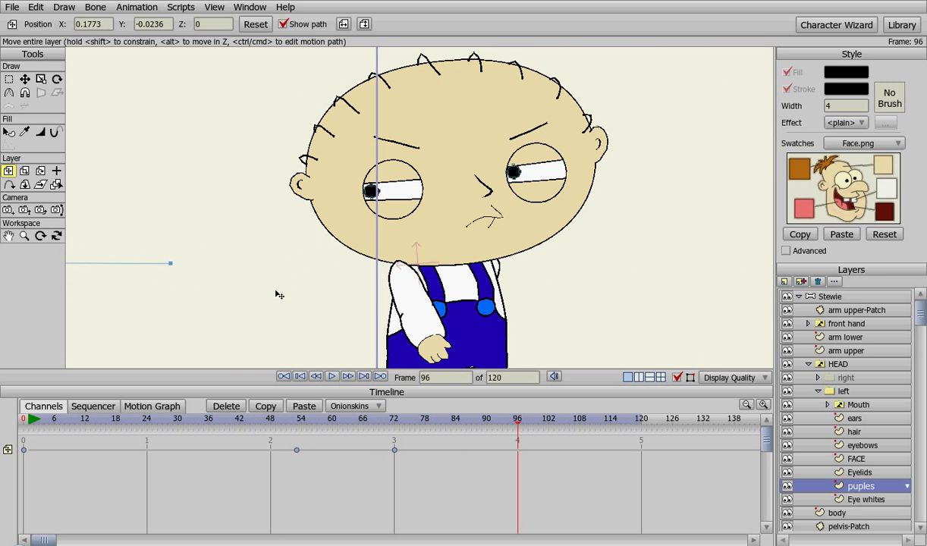
pyautogui.moveTo(480, 198); pyautogui.dragTo(564, 203)
# Step: Play the animation from the start to check the blinks and the pupil movement
pyautogui.scroll(-5, 331, 309)
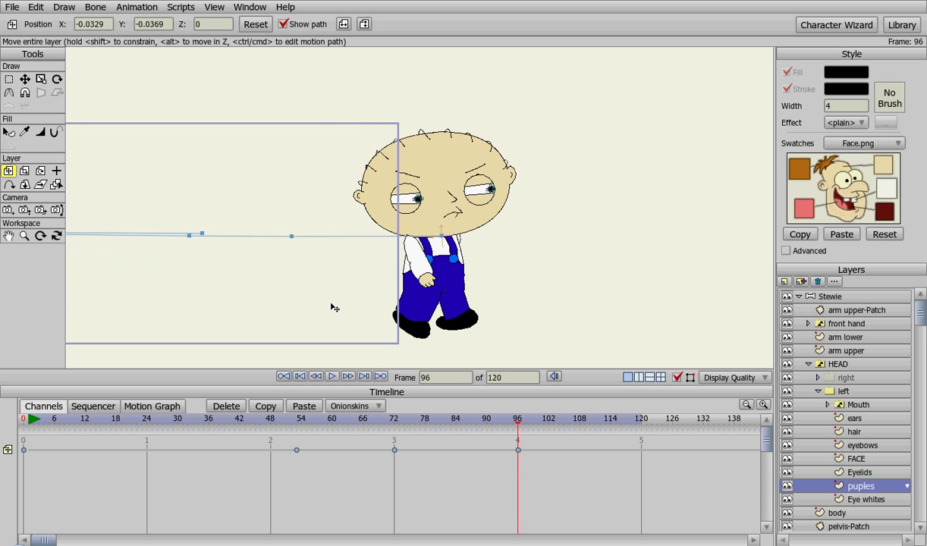
pyautogui.scroll(4, 347, 269)
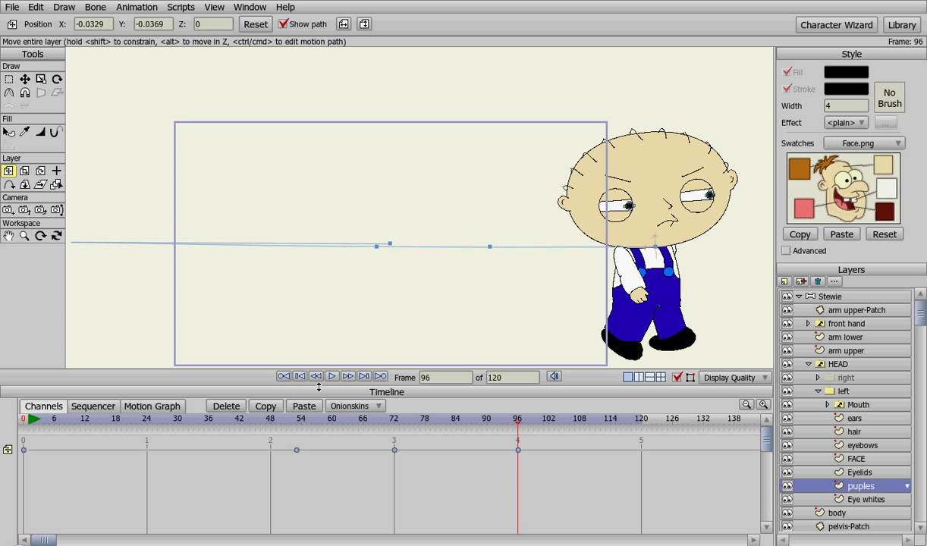
pyautogui.click(283, 377)
pyautogui.click(332, 377)
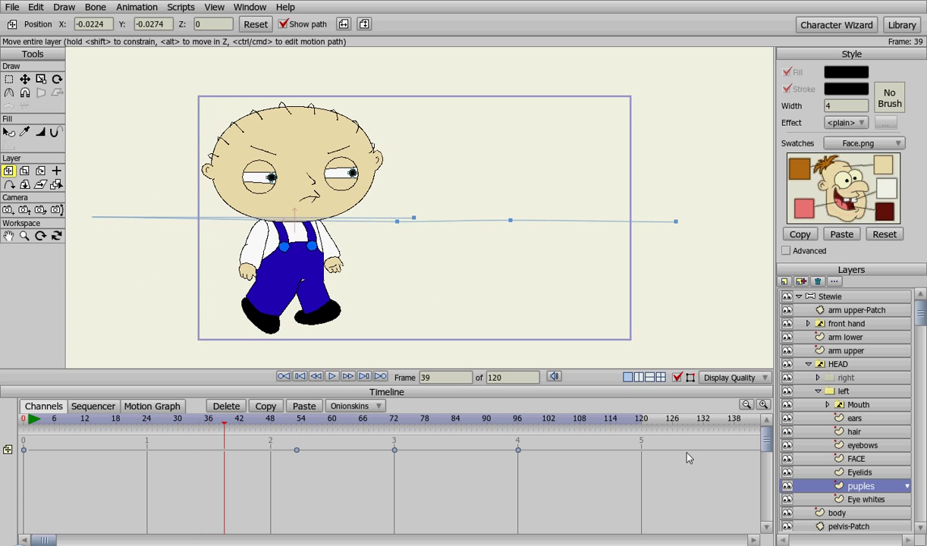
# Step: Respace the Eyelids layer's blink point keyframes to frames 44, 46, 48, 51 and 54
pyautogui.click(872, 473)
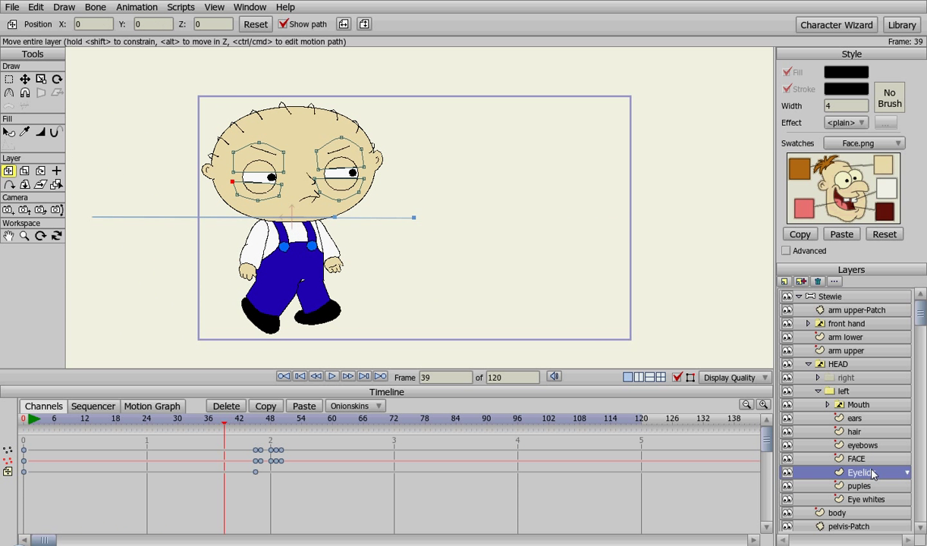
pyautogui.moveTo(281, 454)
pyautogui.mouseDown()
pyautogui.moveTo(303, 455)
pyautogui.moveTo(272, 453)
pyautogui.moveTo(285, 456)
pyautogui.mouseUp()
pyautogui.click(256, 452)
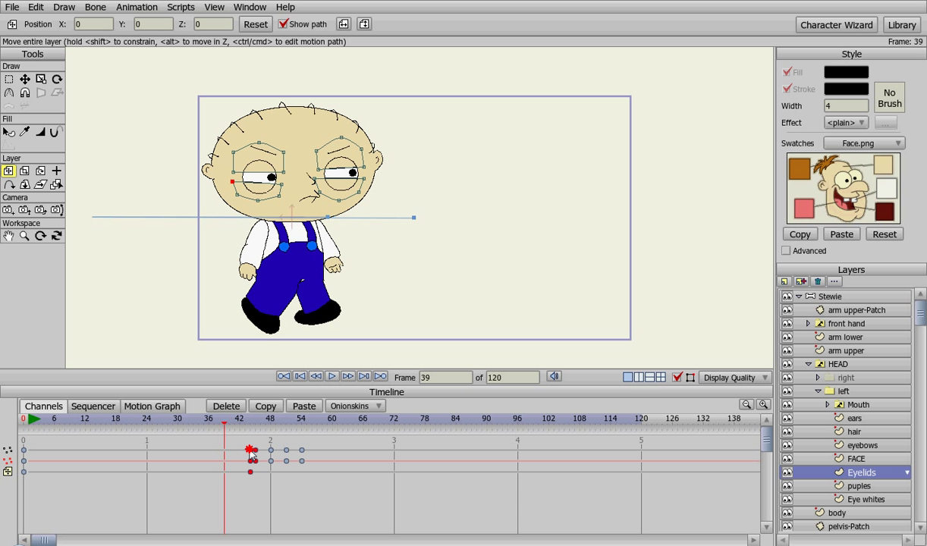
pyautogui.moveTo(253, 453); pyautogui.dragTo(258, 455)
# Step: Play the walk to review the slower blinks, select the Stewie bone layer and return to frame 0
pyautogui.click(331, 376)
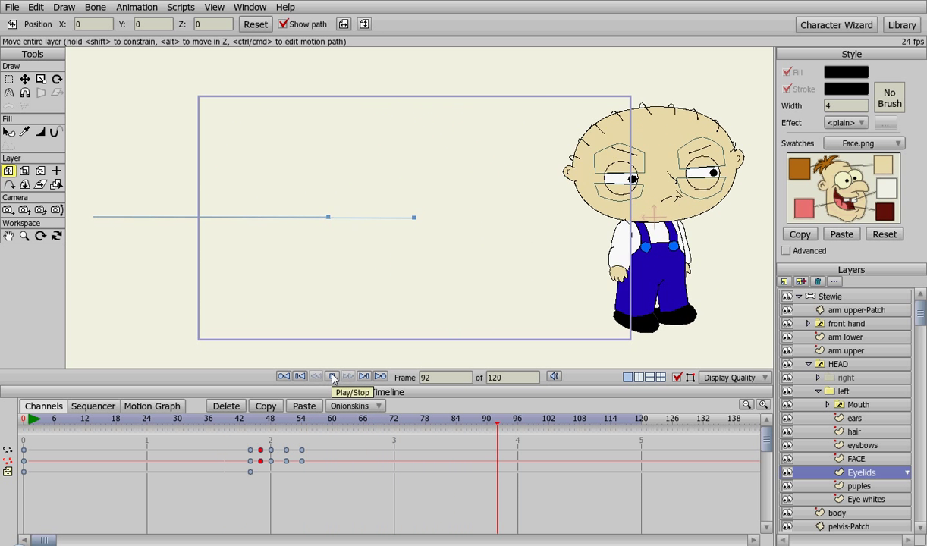
pyautogui.click(852, 298)
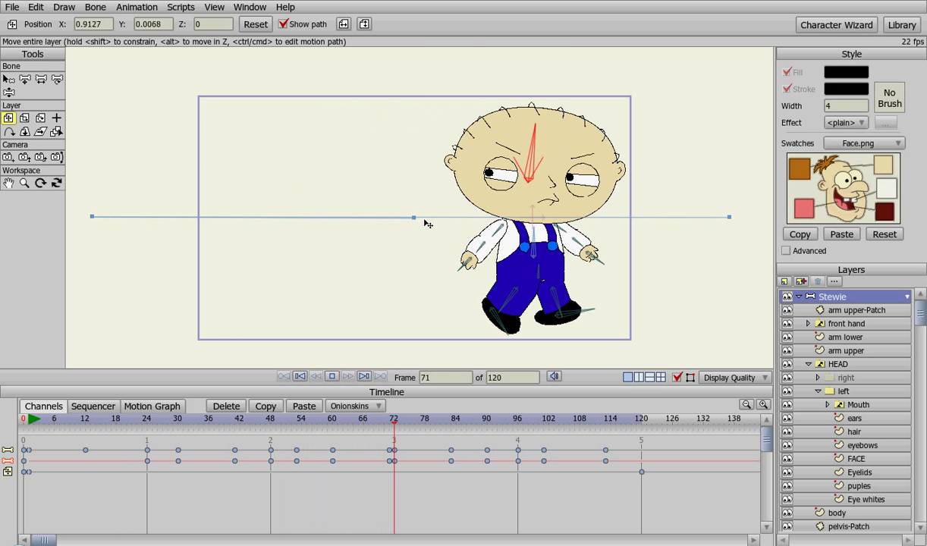
pyautogui.click(337, 378)
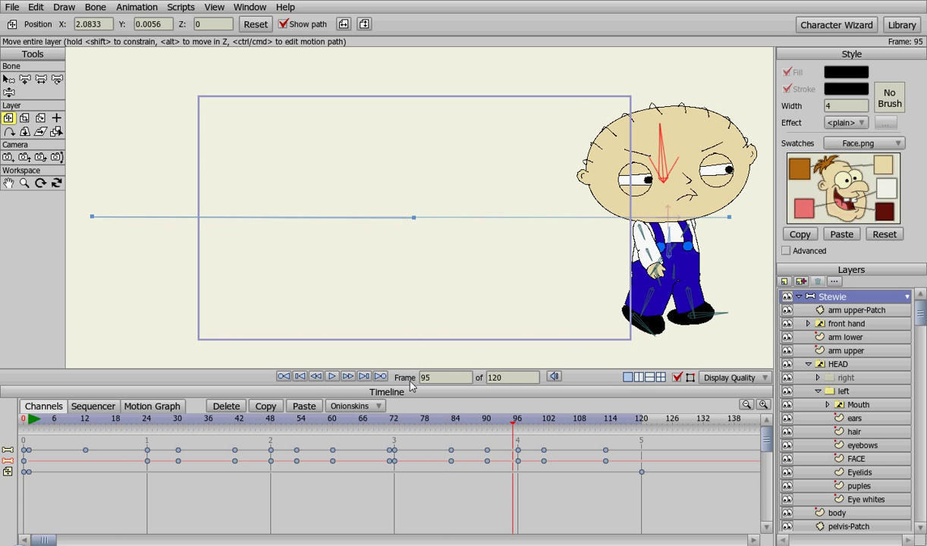
pyautogui.click(301, 377)
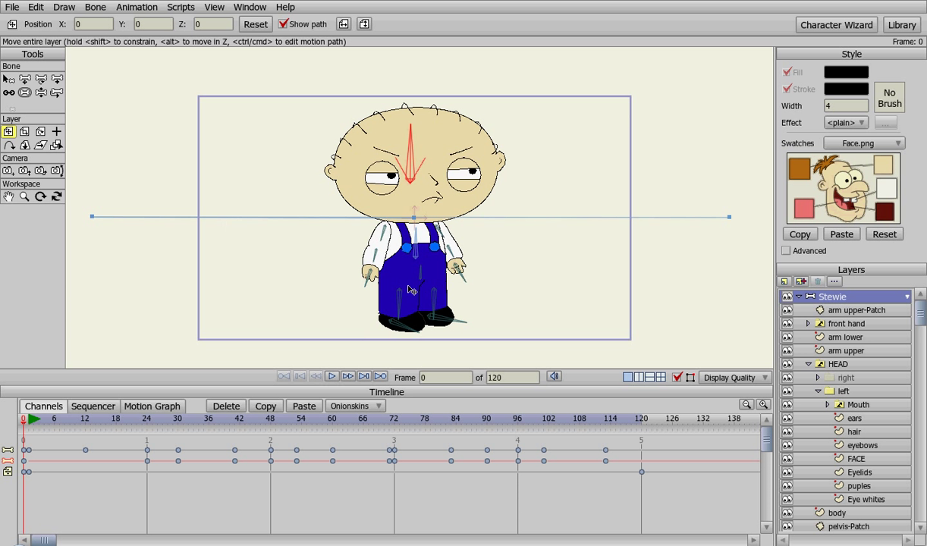
pyautogui.scroll(4, 410, 291)
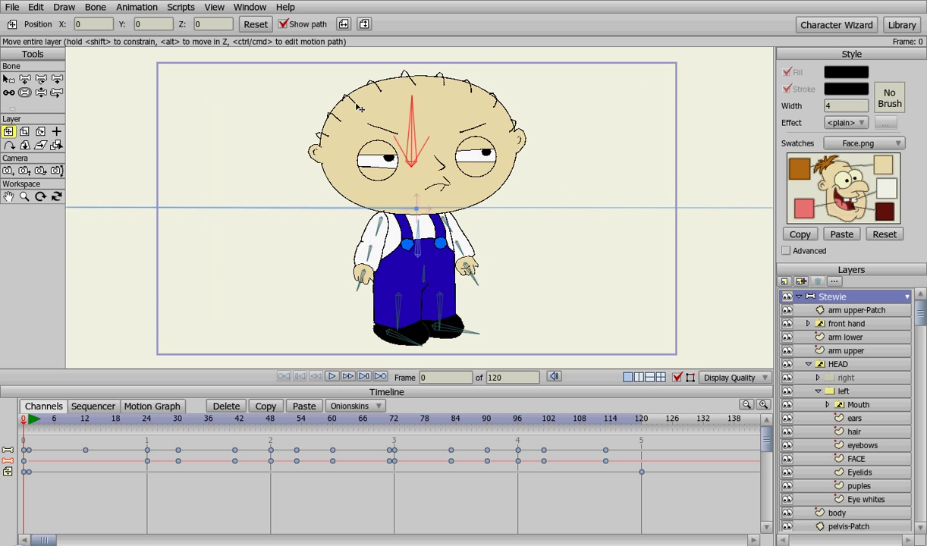